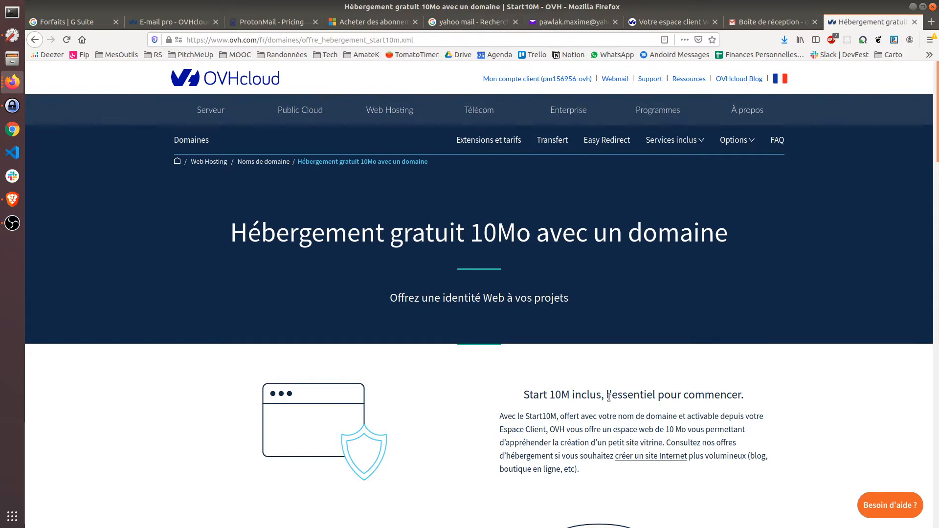
Step: Highlight the 'Start 10M' included heading on the free 10 MB hosting offer page
drag(610, 394, 752, 398)
Step: Scroll to the Emails features and highlight the '1 compte email (POP/IMAP)' row
click(751, 394)
scroll(751, 393, down, 9)
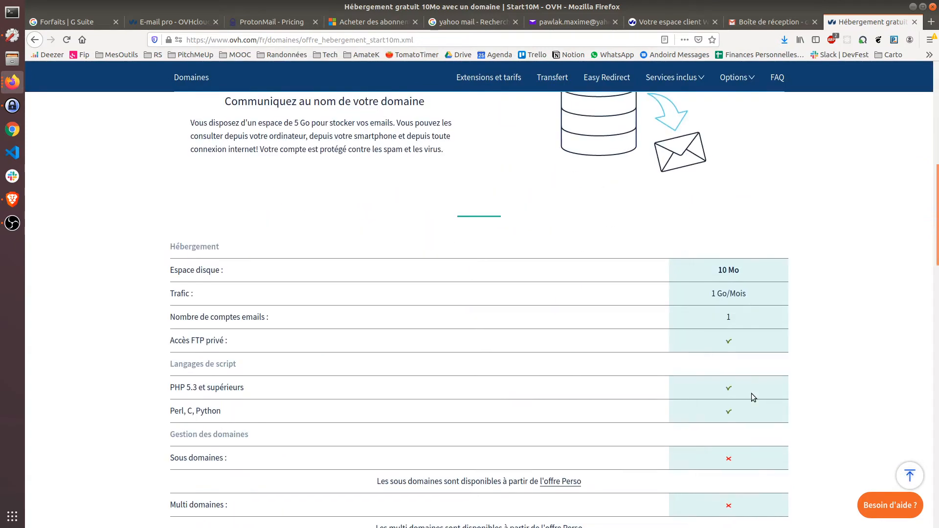
scroll(752, 395, down, 8)
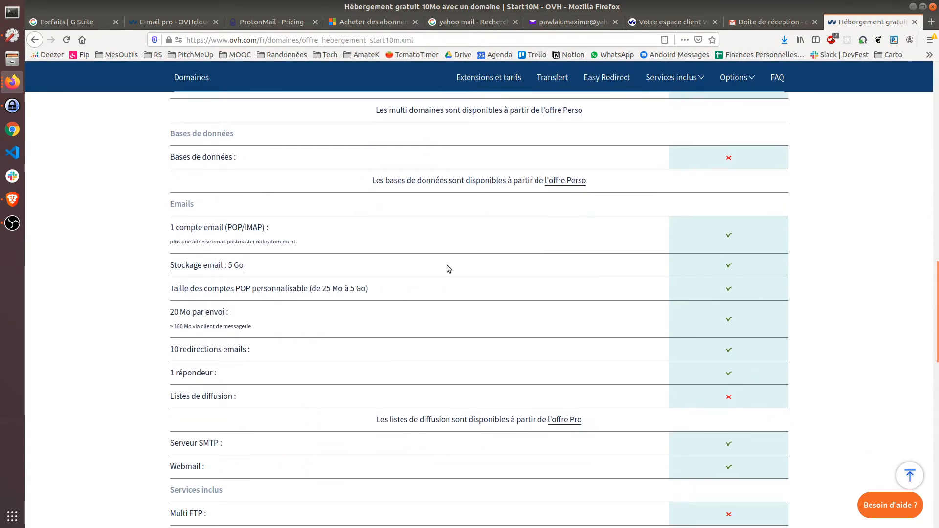
drag(166, 228, 332, 231)
click(277, 273)
Step: Highlight the Serveur SMTP and Webmail rows, then switch to the quelamontagne.com client area
drag(163, 442, 776, 436)
click(774, 446)
click(667, 21)
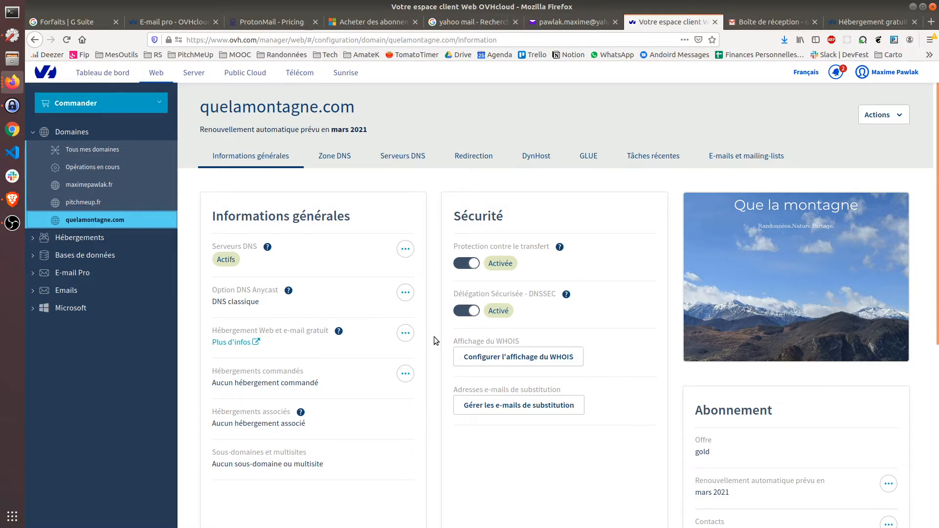
Step: Activate the Start10M web hosting, choosing to change only the MX records
click(405, 333)
click(391, 357)
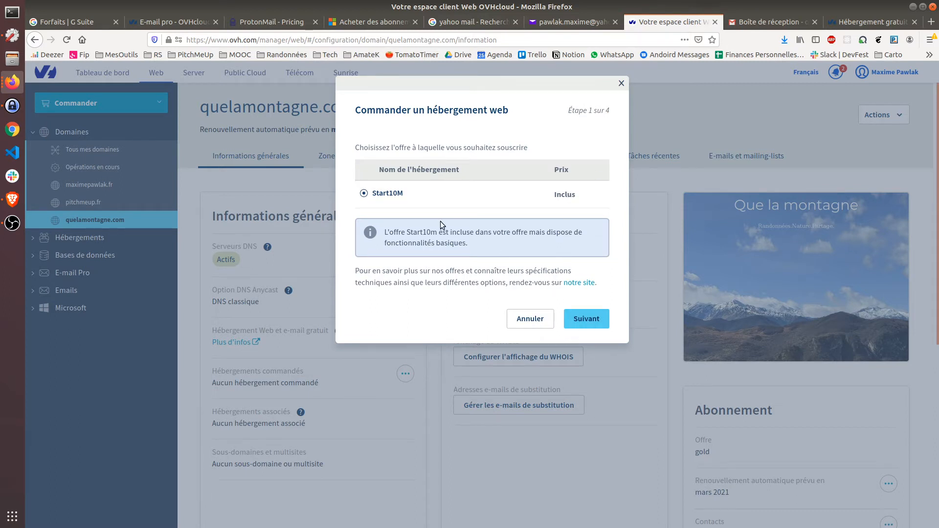
click(586, 318)
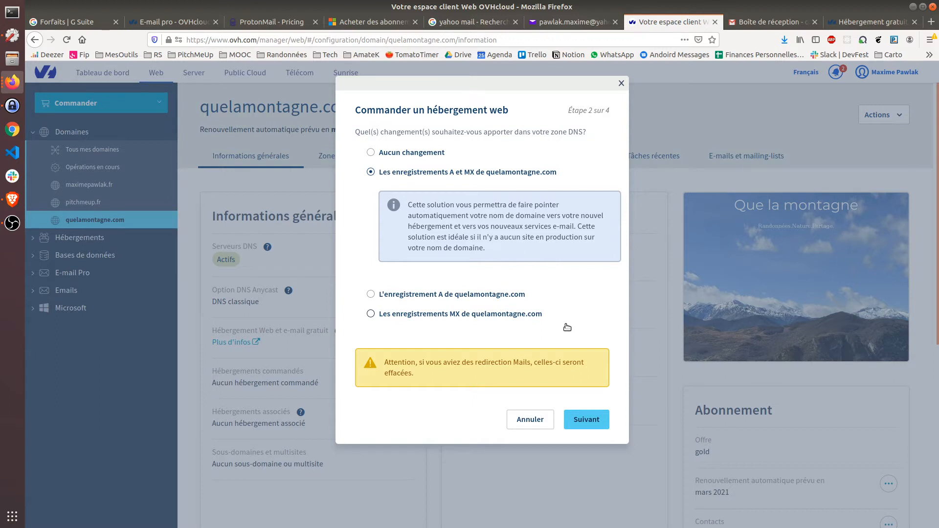
click(529, 323)
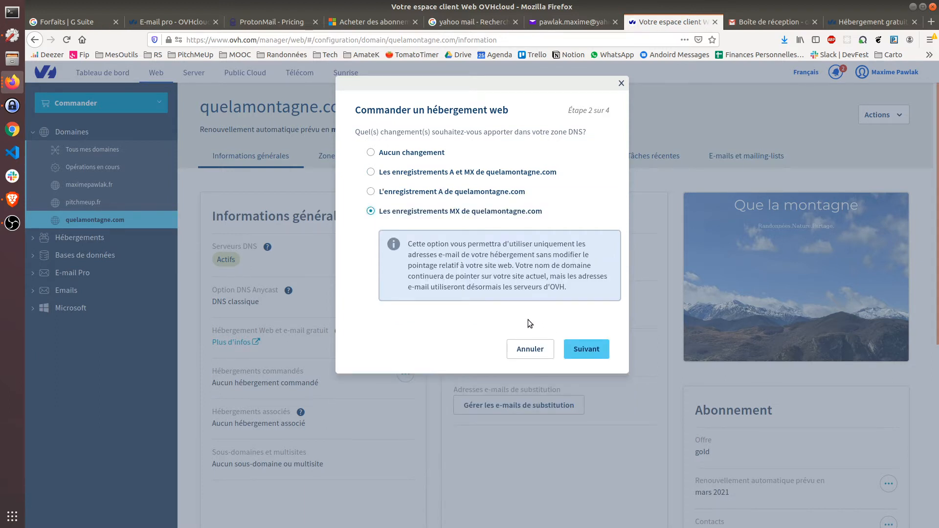
click(400, 159)
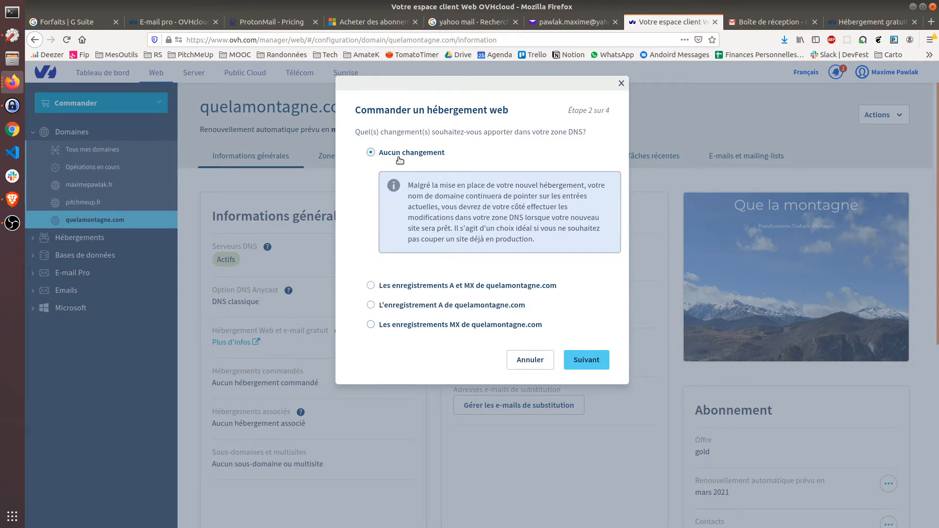
click(426, 328)
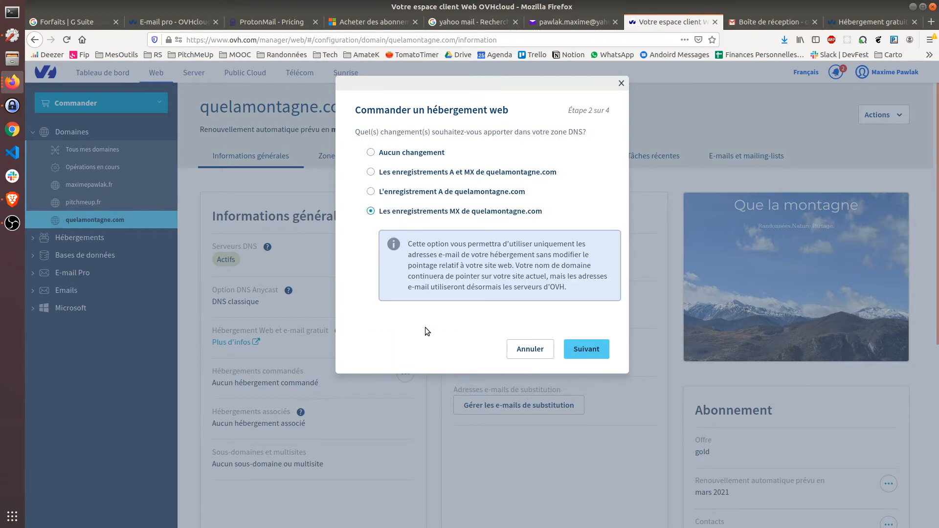
click(583, 354)
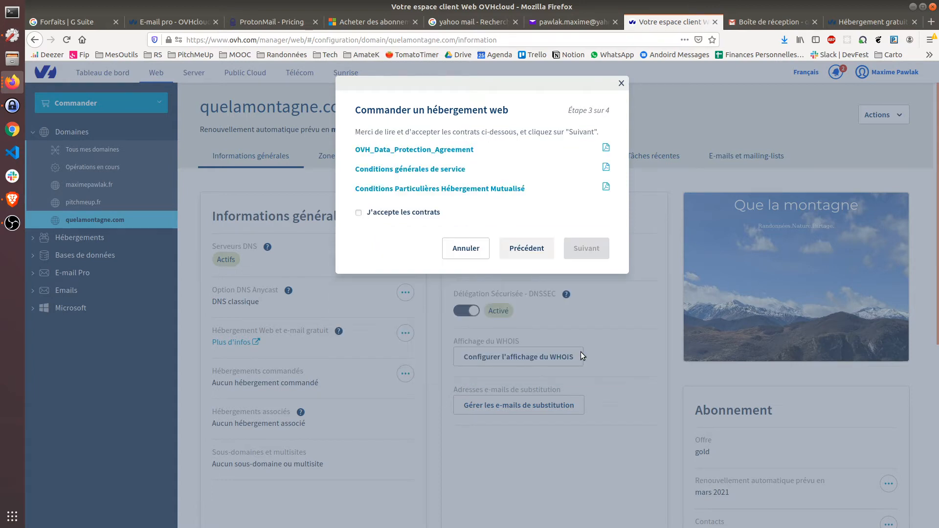
Step: Accept the contracts and confirm the free hosting activation
click(415, 212)
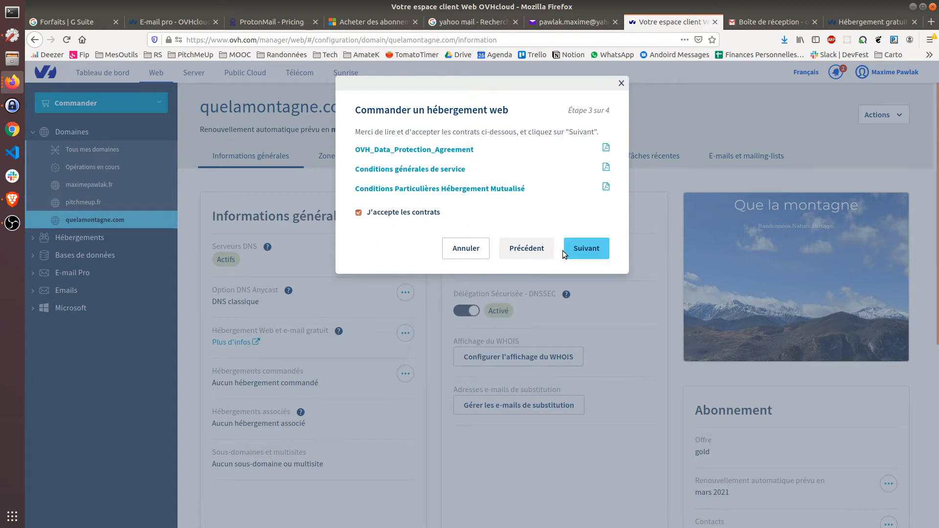
click(587, 249)
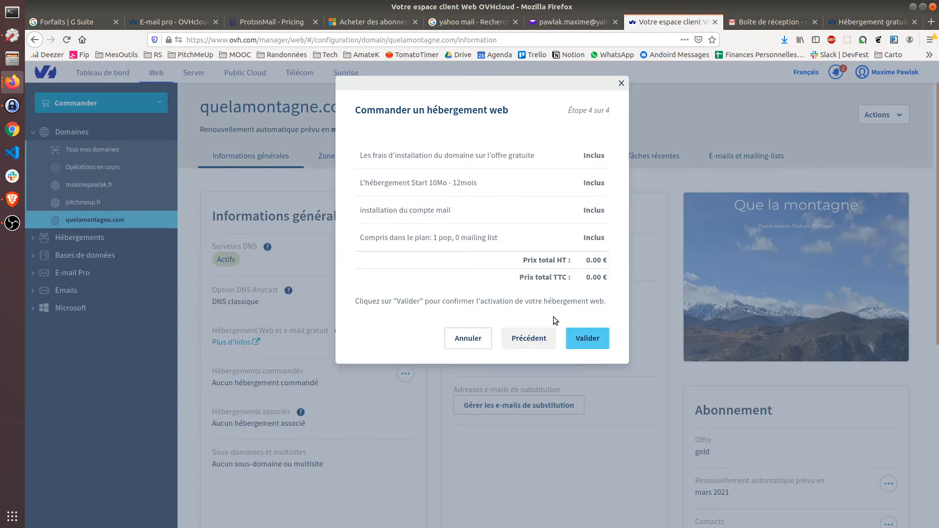
click(550, 339)
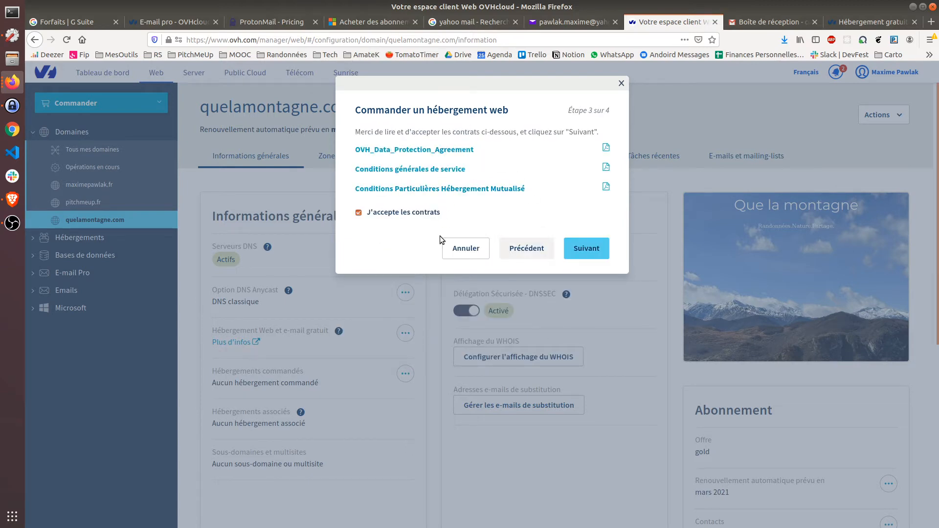
click(604, 248)
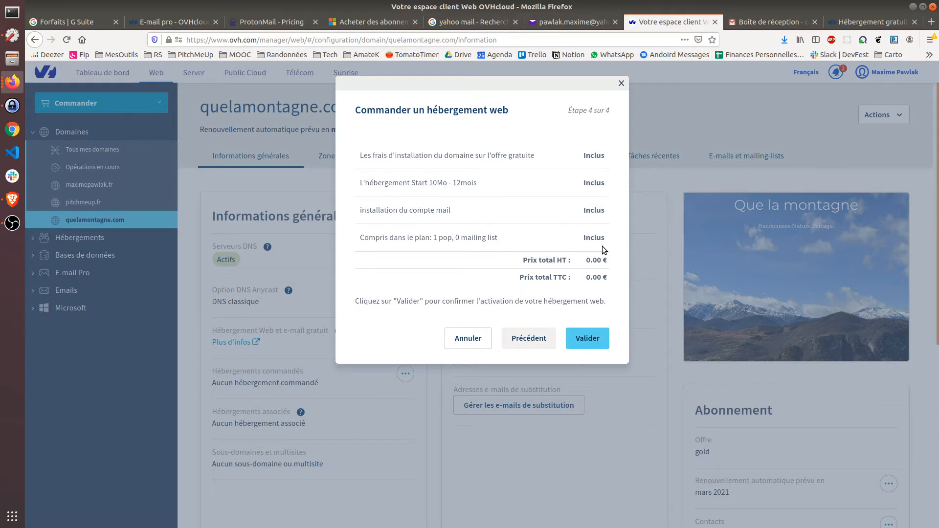
click(593, 333)
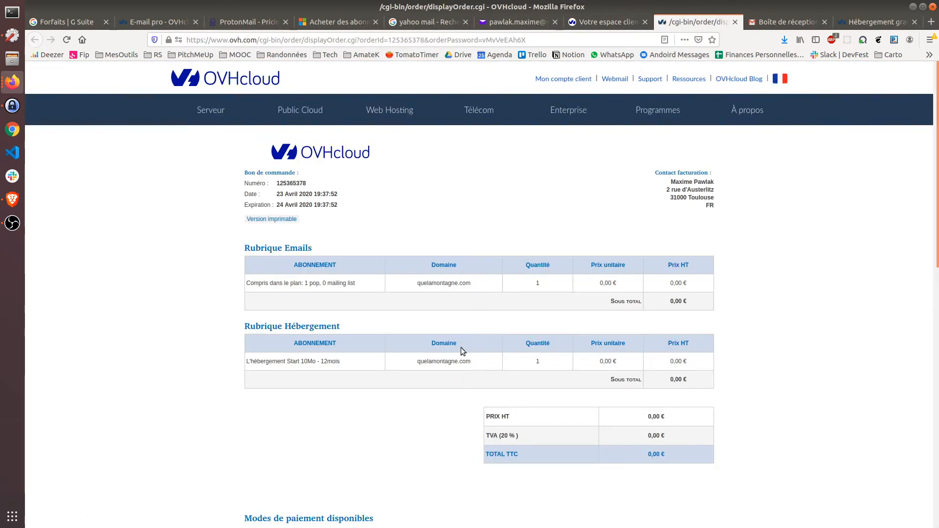
Step: Continue the 0,00 € order using the Validation Gratuite payment option
scroll(444, 359, down, 5)
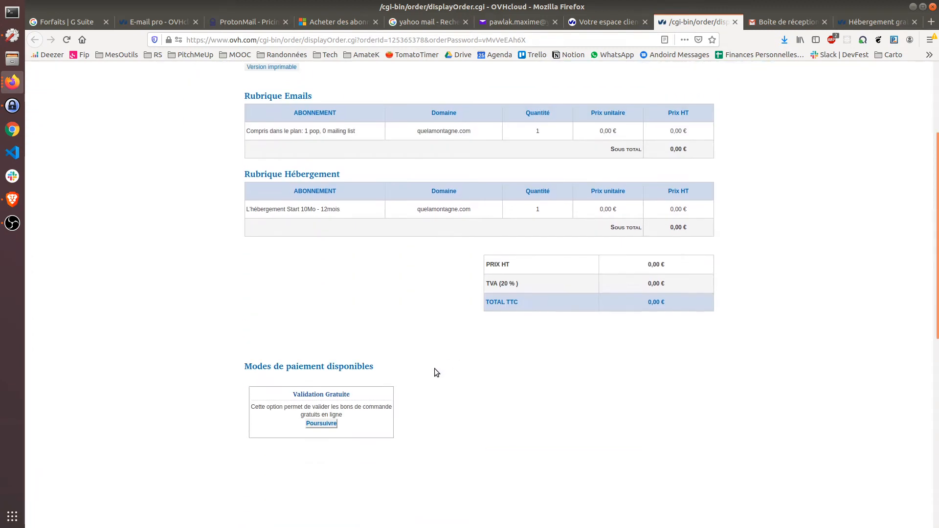
click(321, 409)
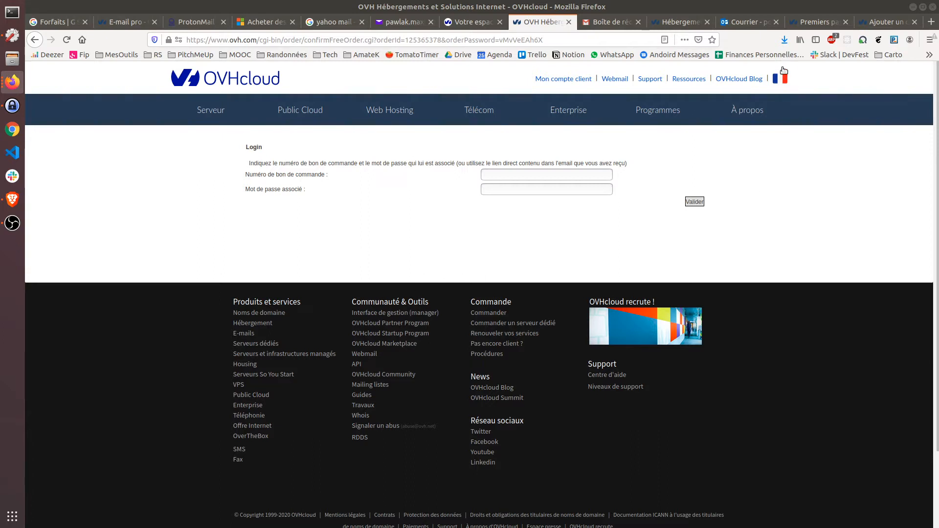
Step: Read through the 'Premiers pas avec l'offre MX Plan' guide
click(817, 22)
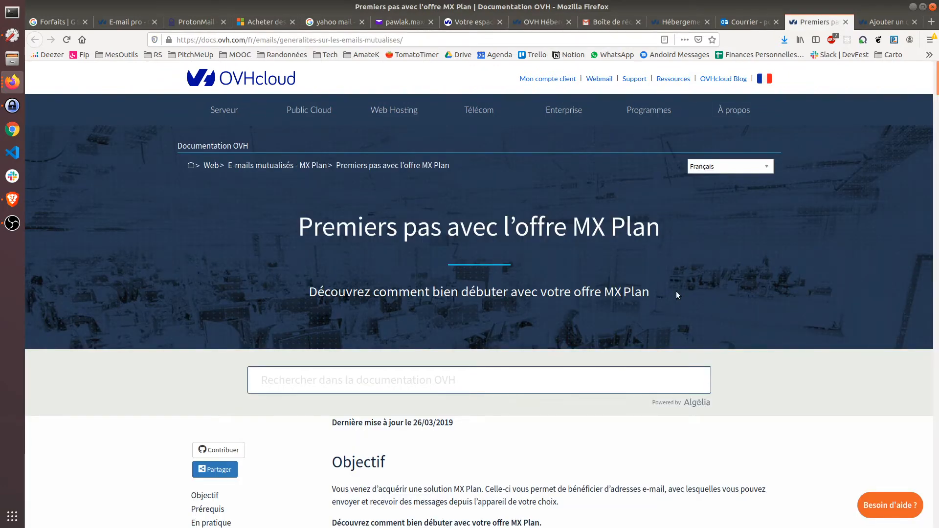
scroll(700, 290, down, 9)
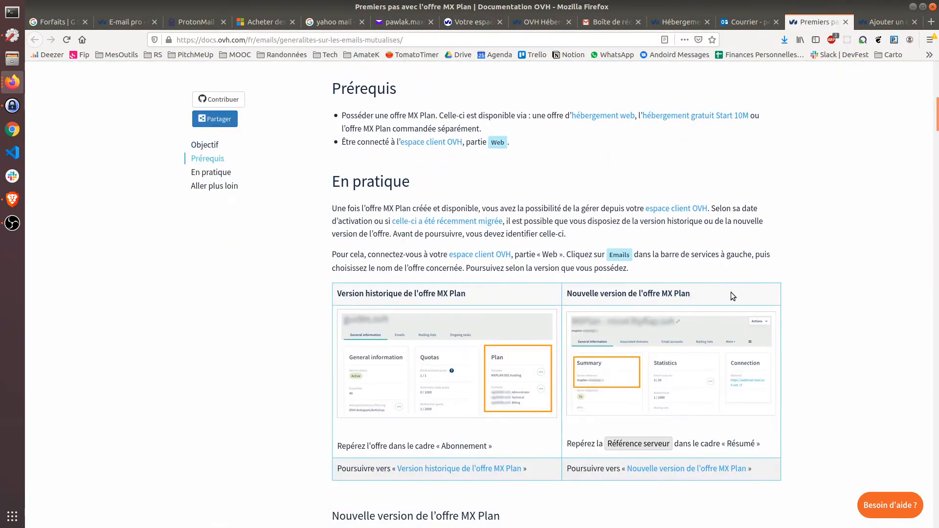
scroll(773, 298, down, 10)
scroll(783, 321, down, 15)
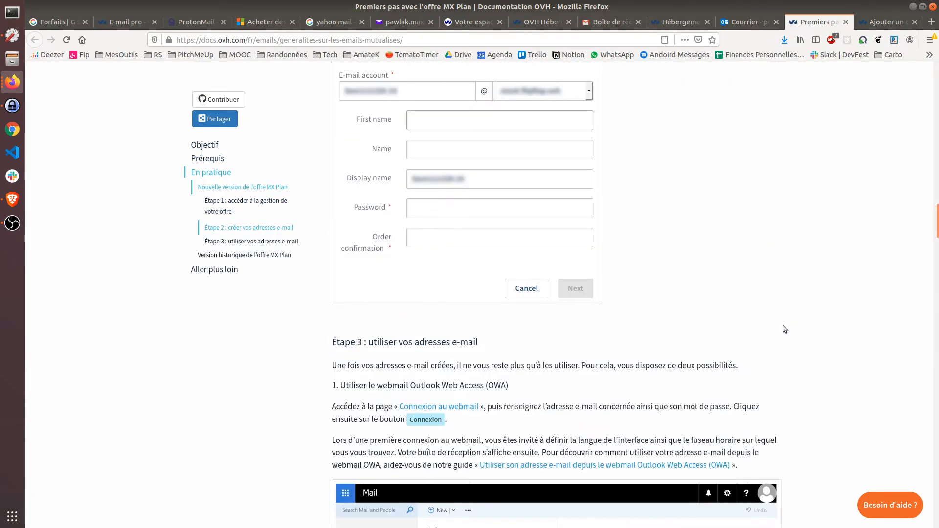
scroll(786, 330, down, 8)
scroll(787, 336, up, 17)
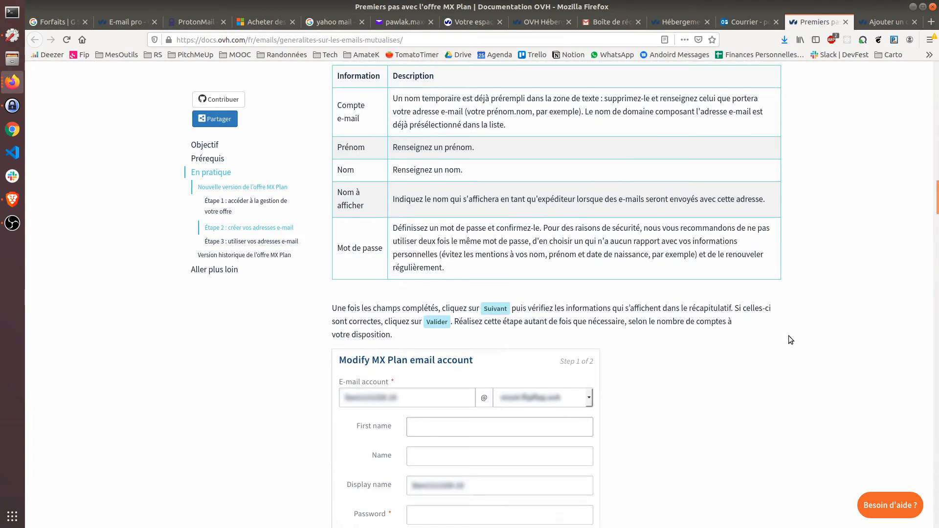
scroll(789, 337, up, 5)
scroll(789, 338, up, 20)
scroll(789, 336, up, 3)
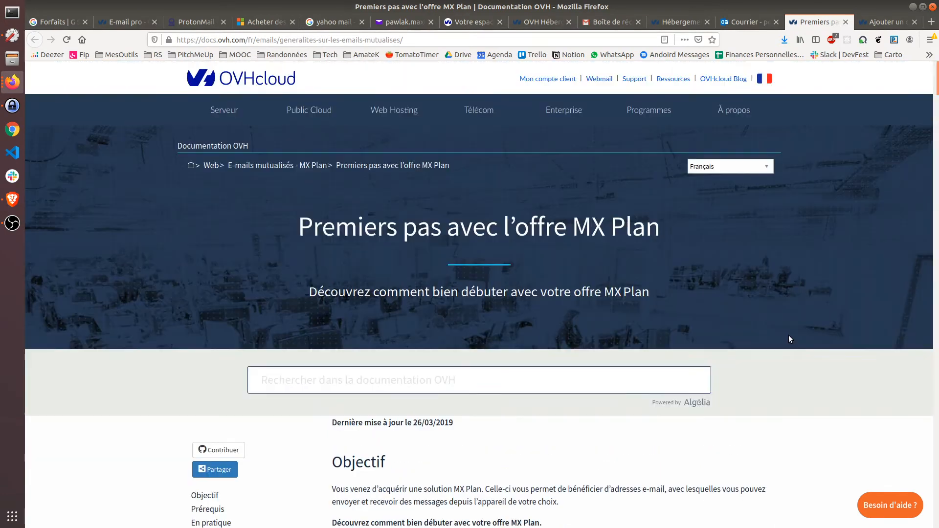
Step: Look over the 'Ajouter un champ MX' guide, then return to the quelamontagne.com client area
click(886, 21)
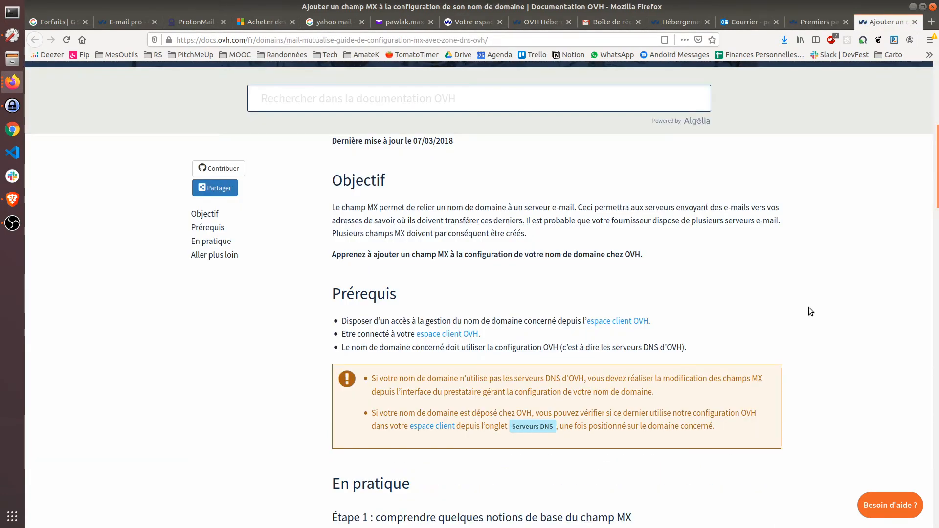
scroll(809, 309, up, 6)
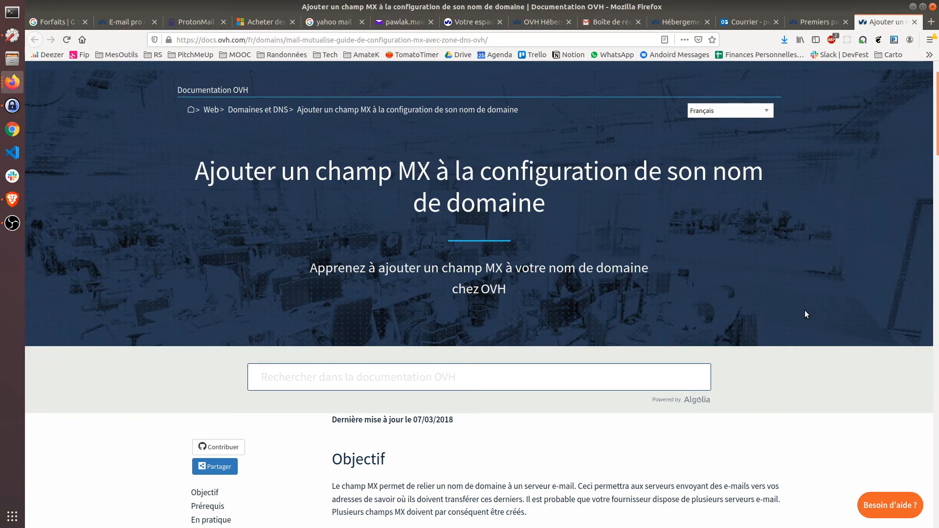
scroll(806, 314, up, 1)
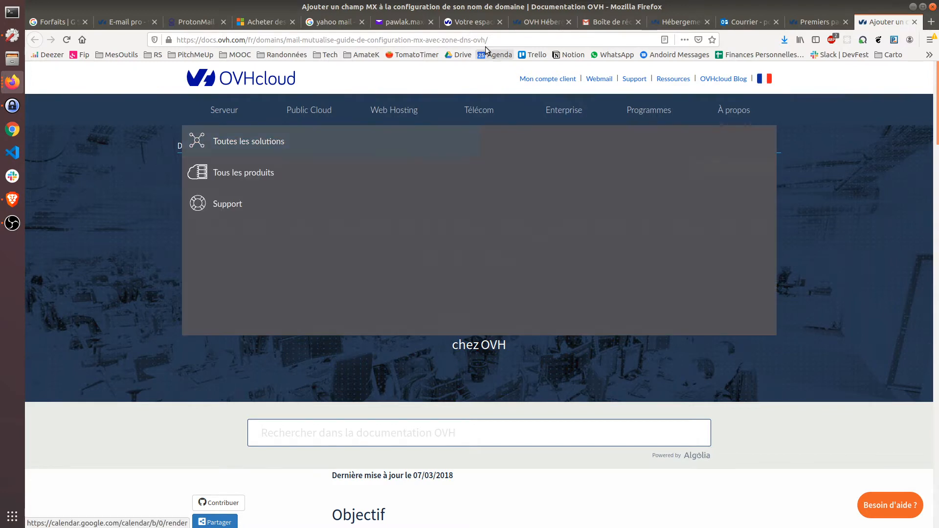
click(470, 22)
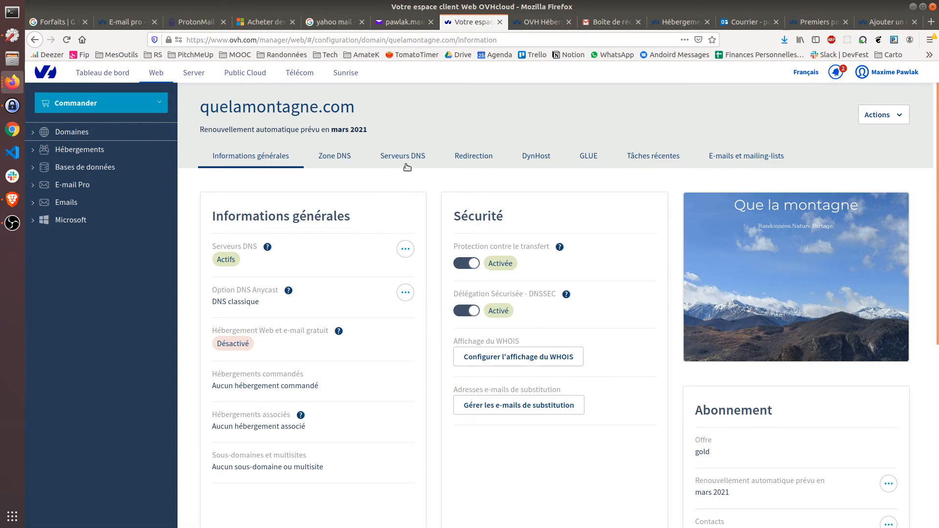
Step: Check the DNS zone, the MX Plan general information (2000 redirections quota), and the empty Emails list
click(335, 157)
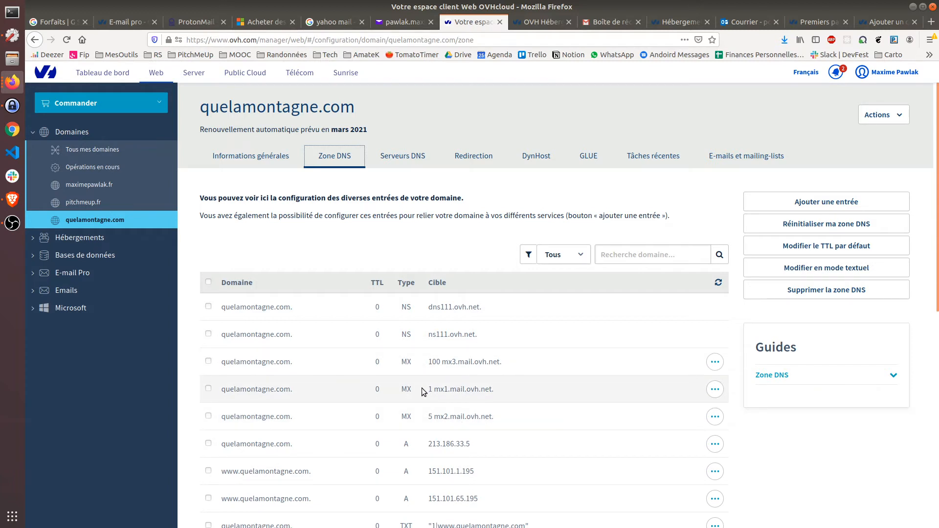
click(768, 157)
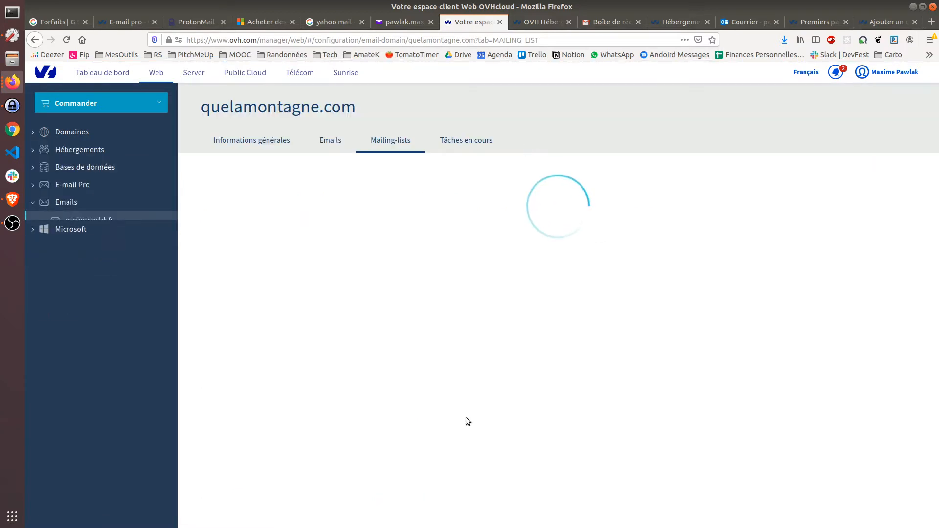
click(274, 141)
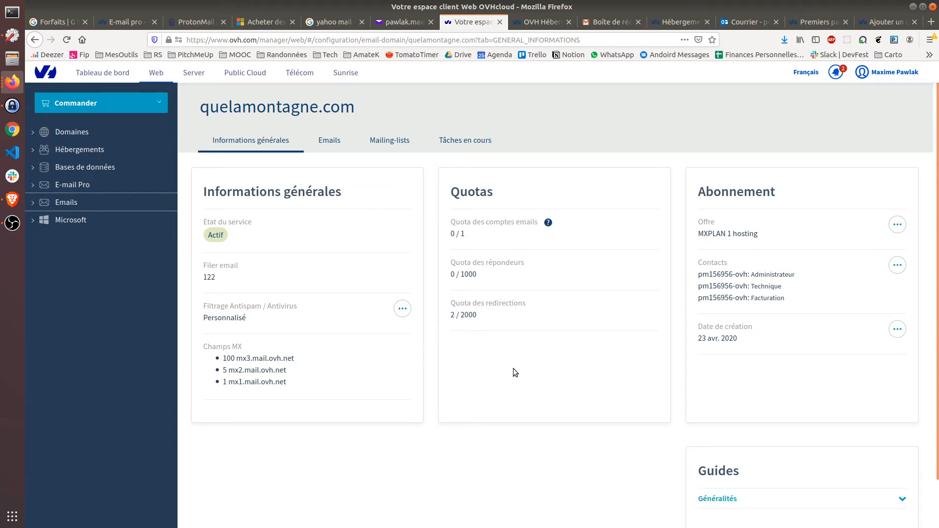
double_click(471, 315)
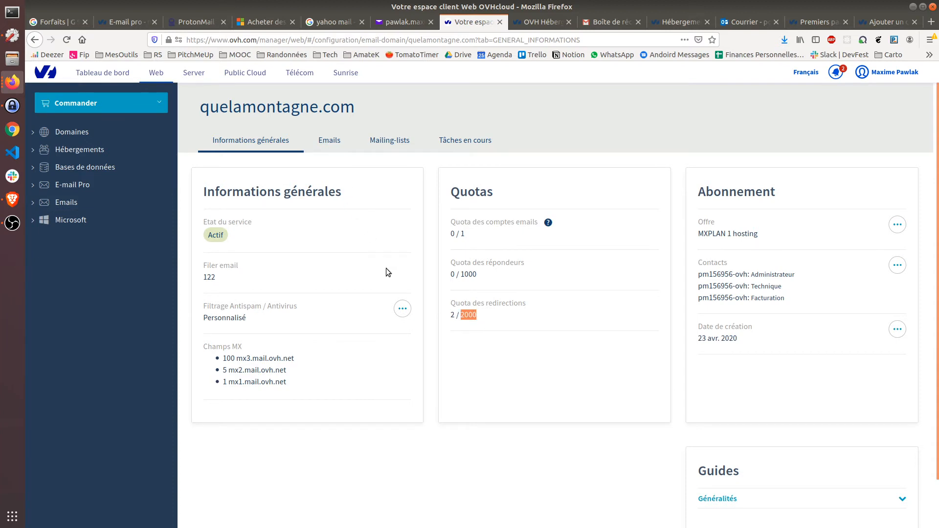
click(333, 141)
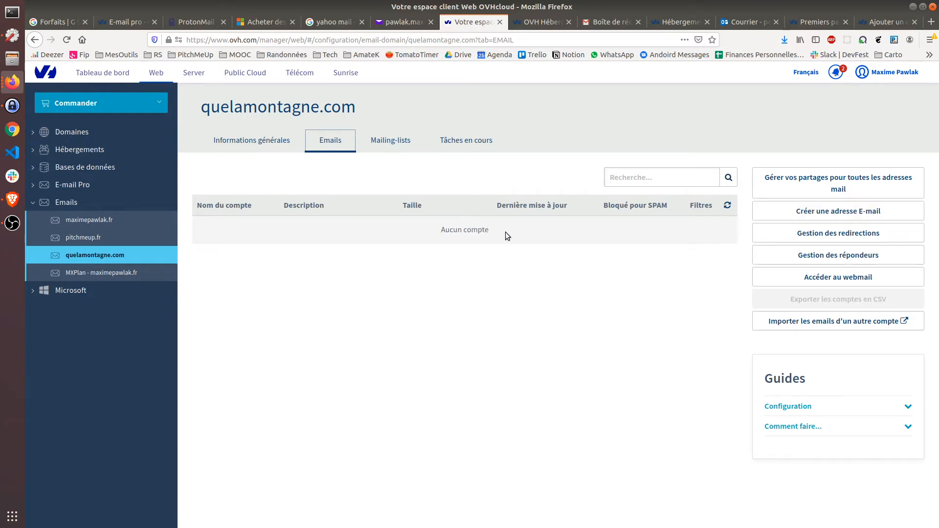
click(778, 216)
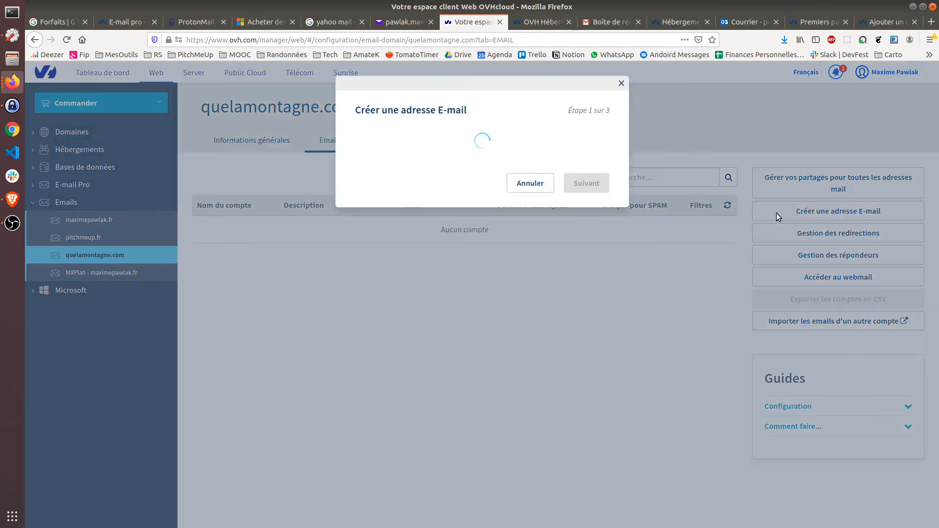
click(409, 183)
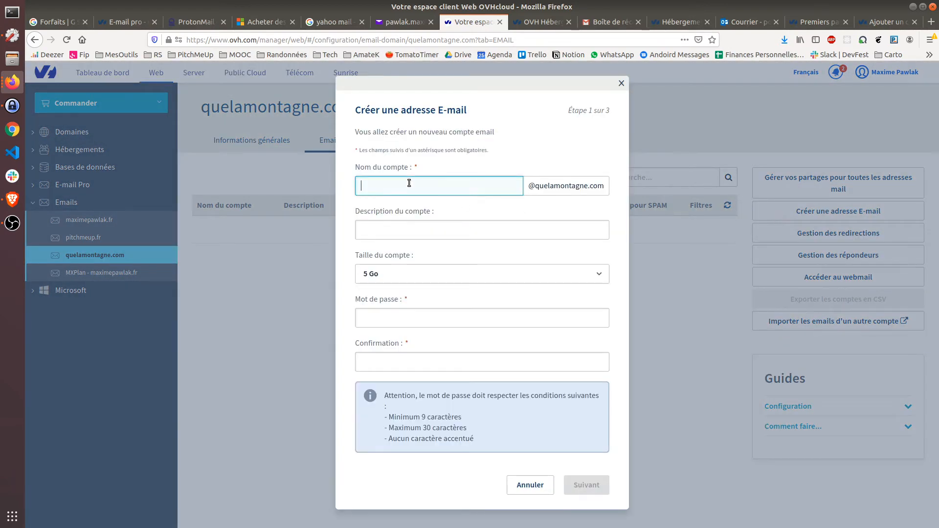
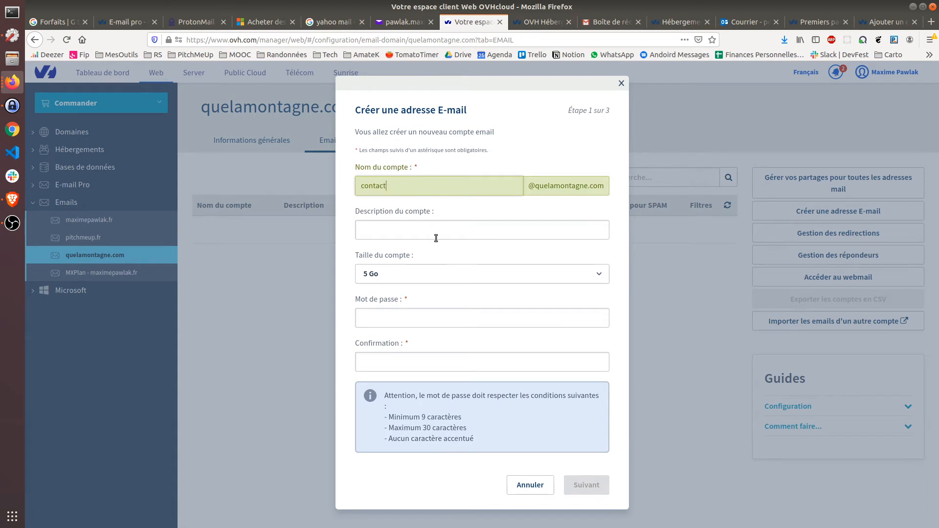
click(435, 314)
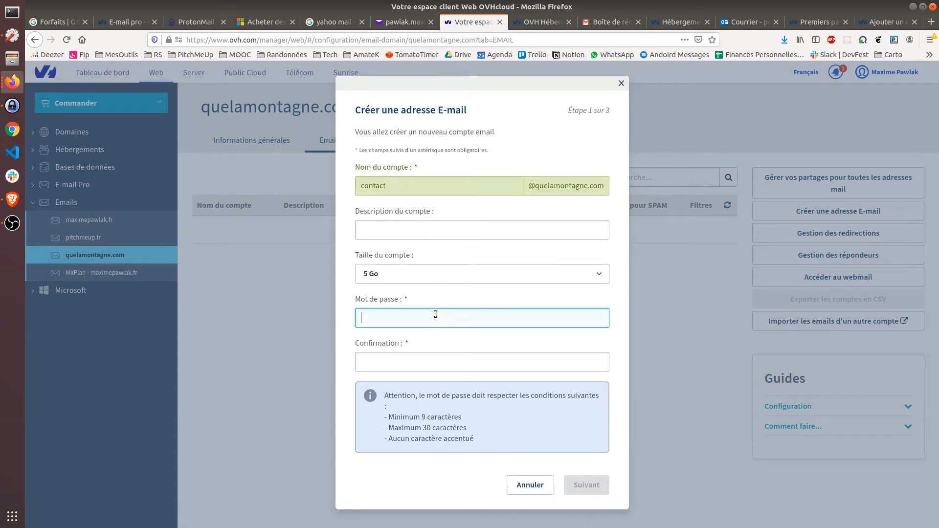
text(•)
key(BackSpace)
text(•)
key(BackSpace)
text(••)
key(BackSpace)
key(BackSpace)
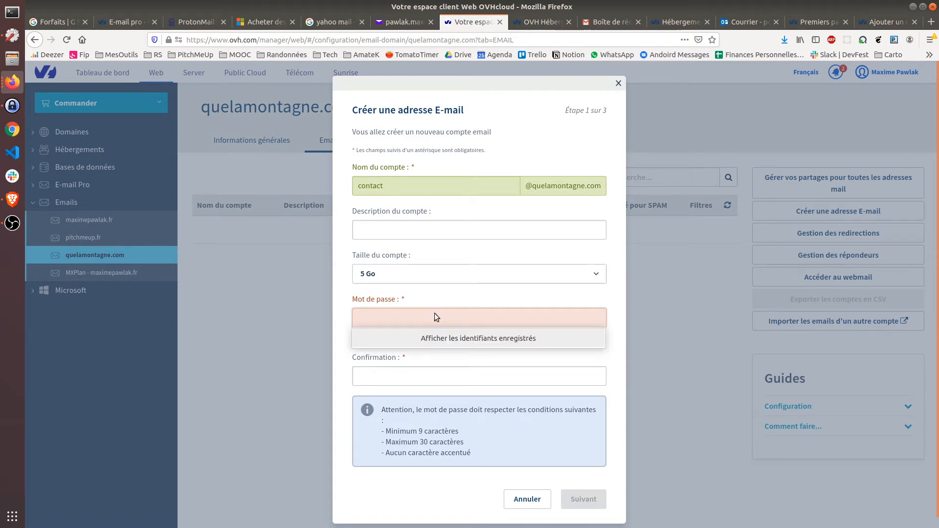
click(427, 271)
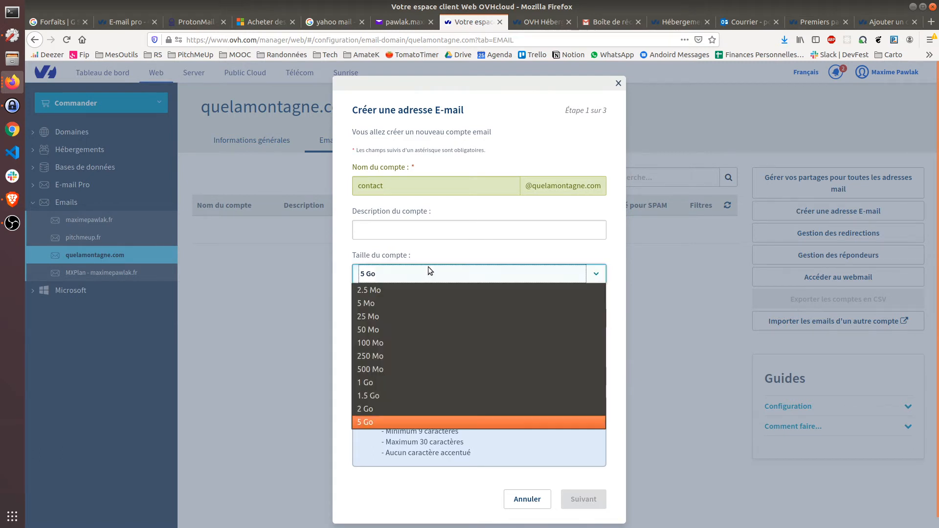
click(427, 383)
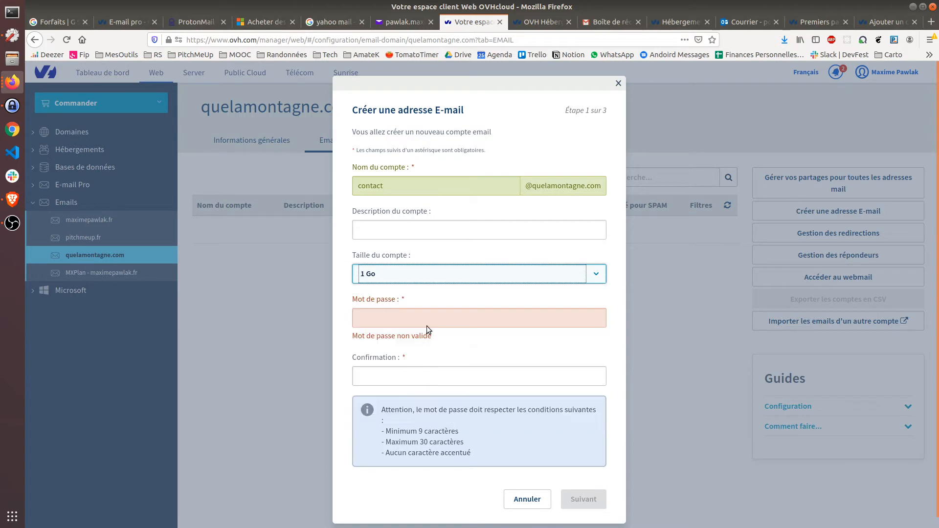
Step: Enter and confirm the mailbox password
click(422, 316)
text(ma)
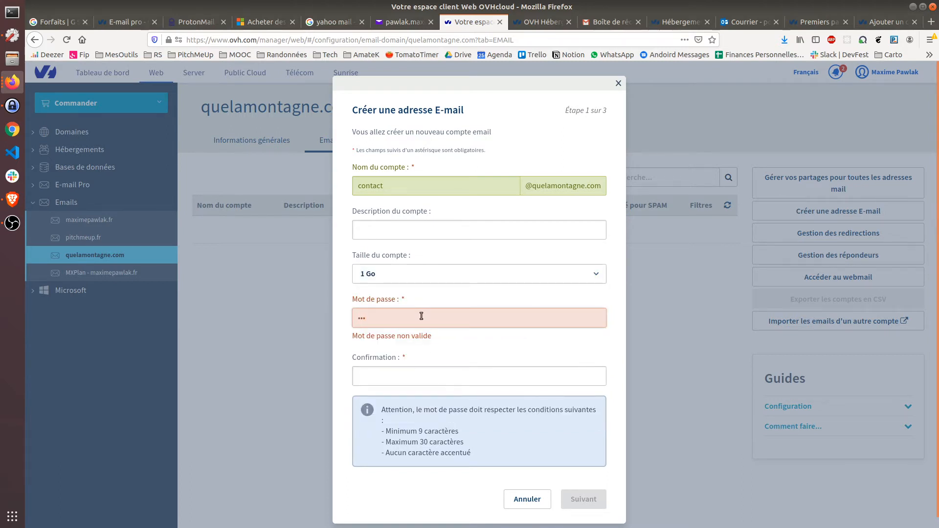
text(••)
key(Tab)
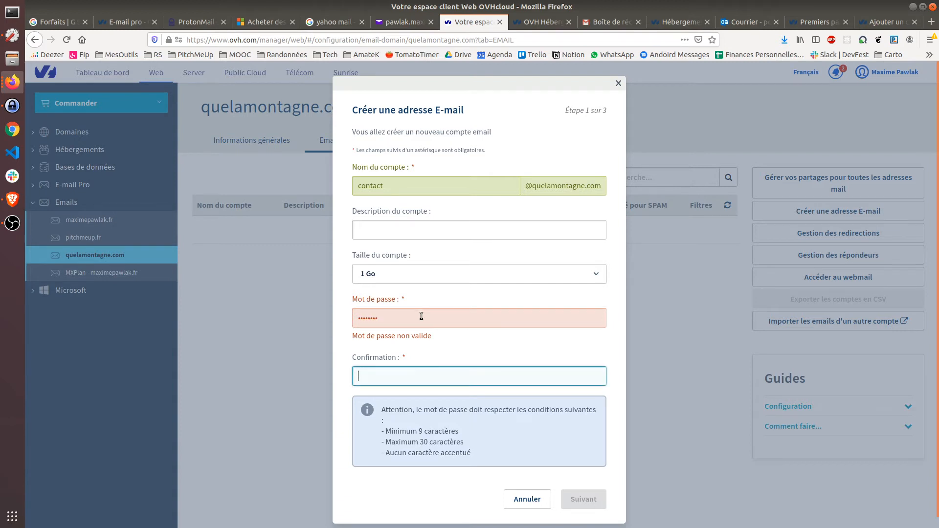
text(••••••••)
click(421, 316)
text(•)
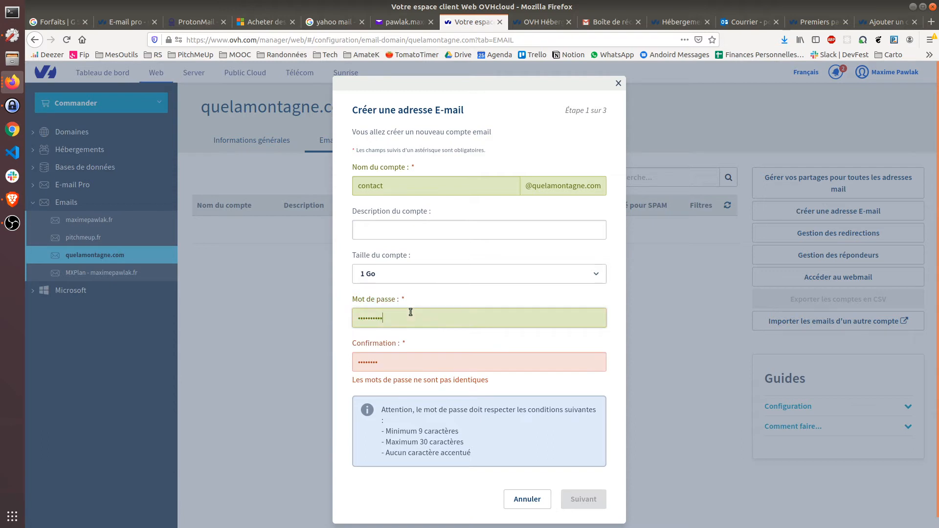
double_click(411, 312)
text(••••••••••)
key(Tab)
text(•••••••••)
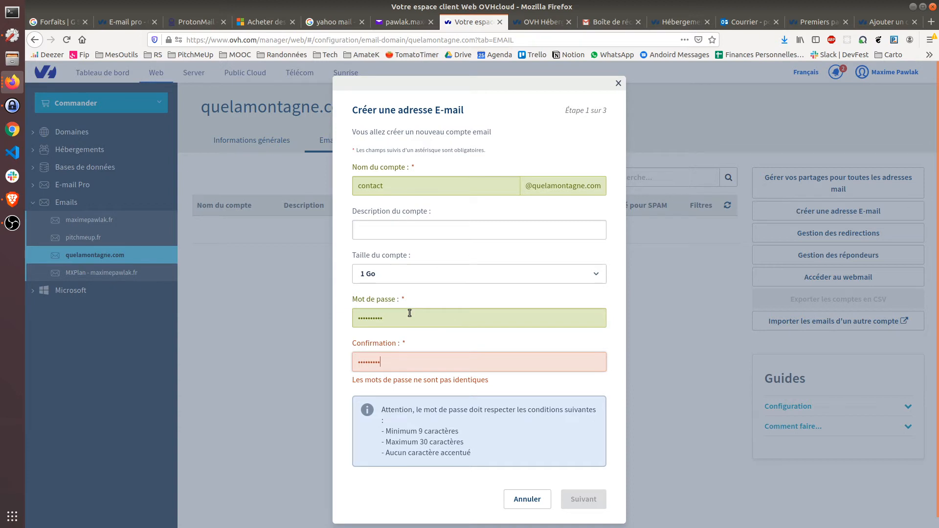
text(•)
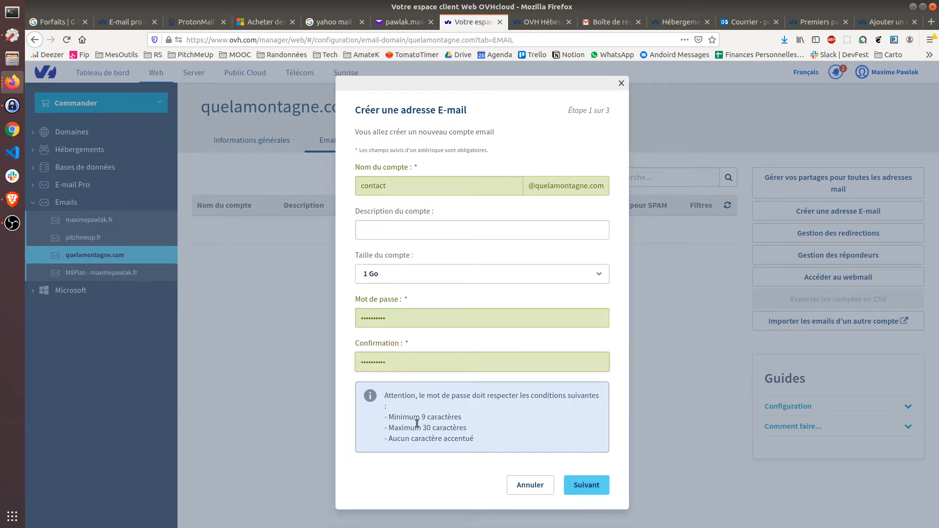
Step: Confirm creating the contact account with Outlook as device, then open the domain's redirections
click(601, 483)
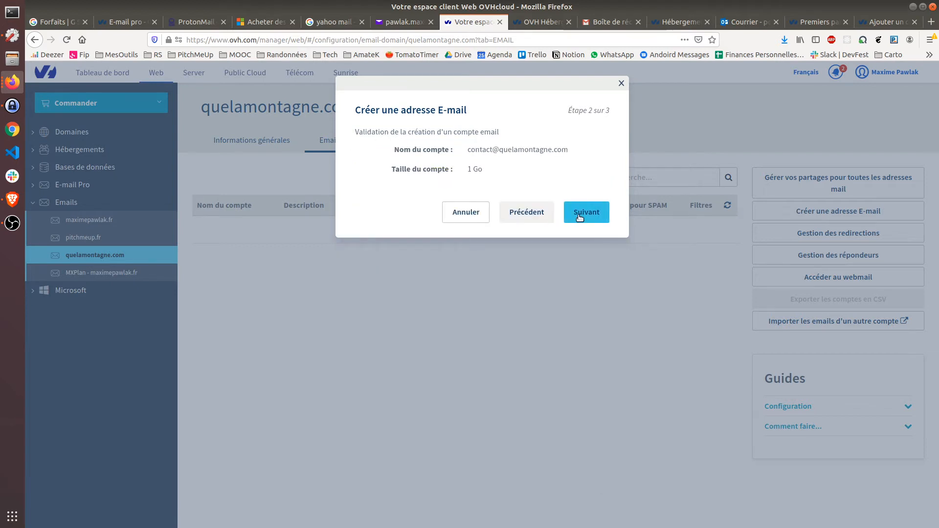
click(580, 216)
click(425, 234)
click(423, 192)
click(578, 314)
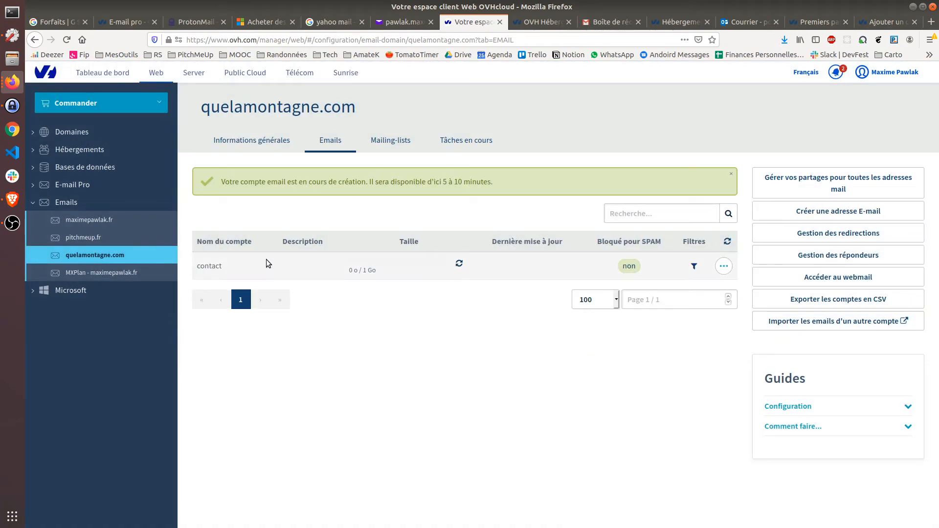
click(724, 267)
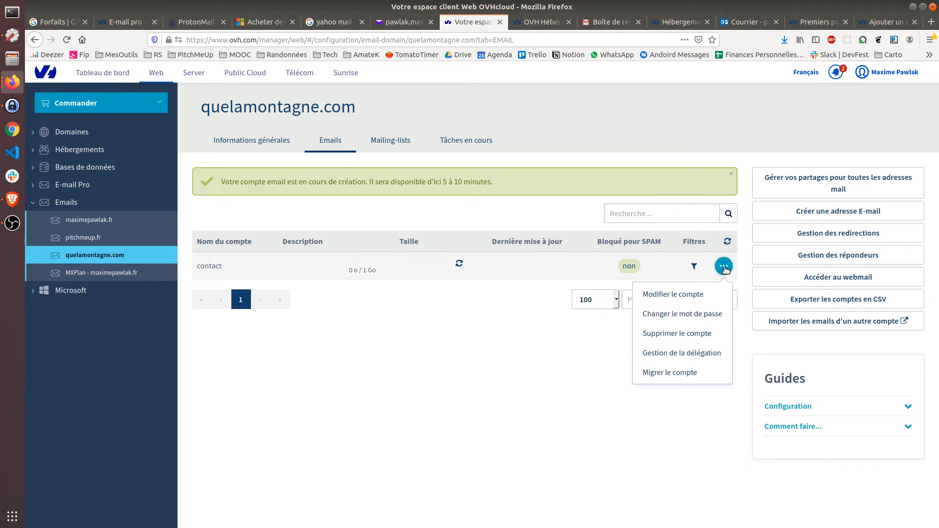
click(725, 268)
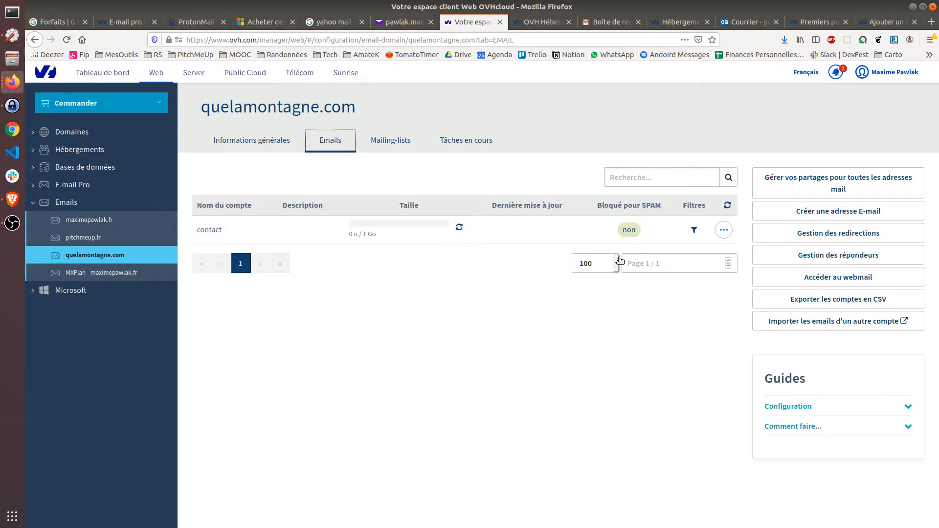
click(796, 234)
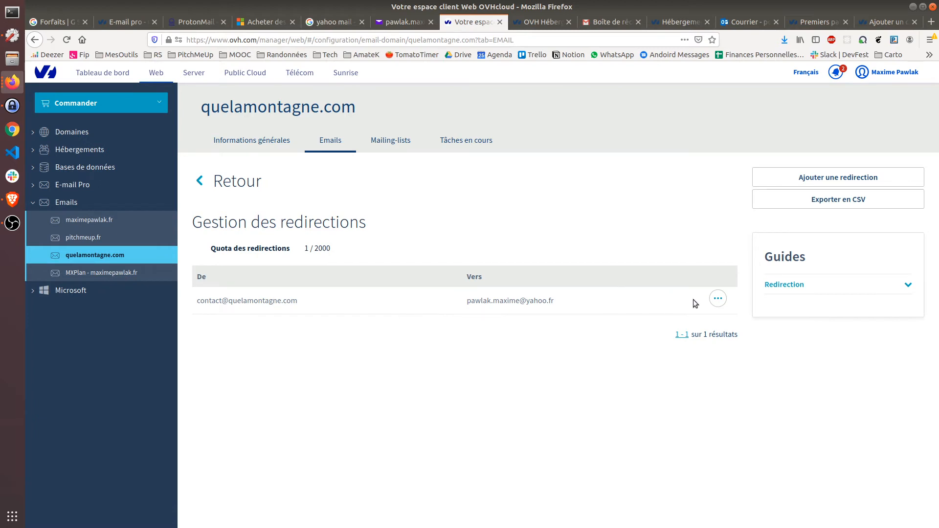
Step: Delete the contact address's redirection to the Yahoo mailbox
click(718, 299)
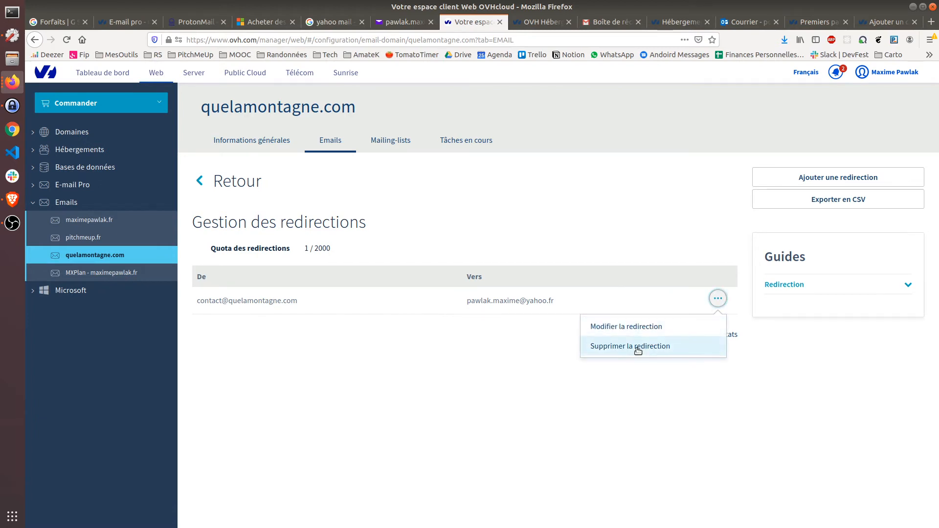
click(636, 328)
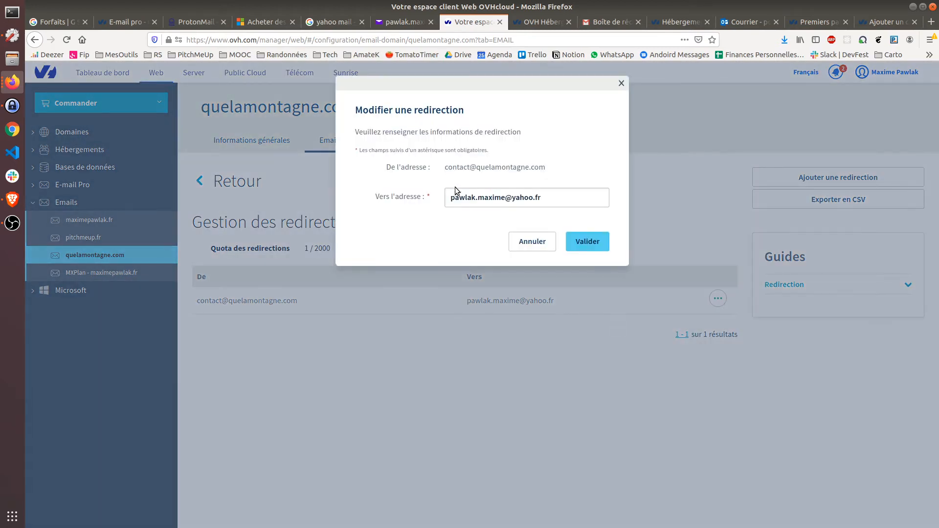
click(548, 247)
click(717, 299)
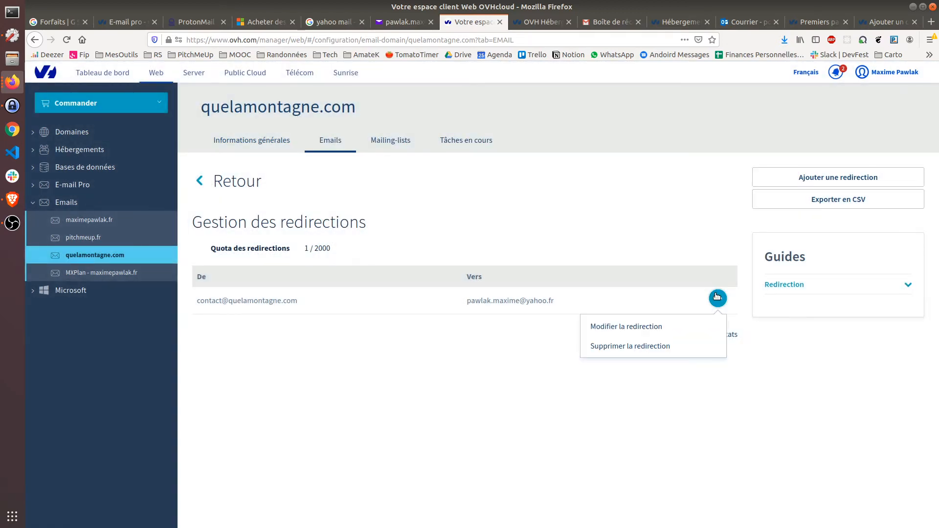
click(682, 348)
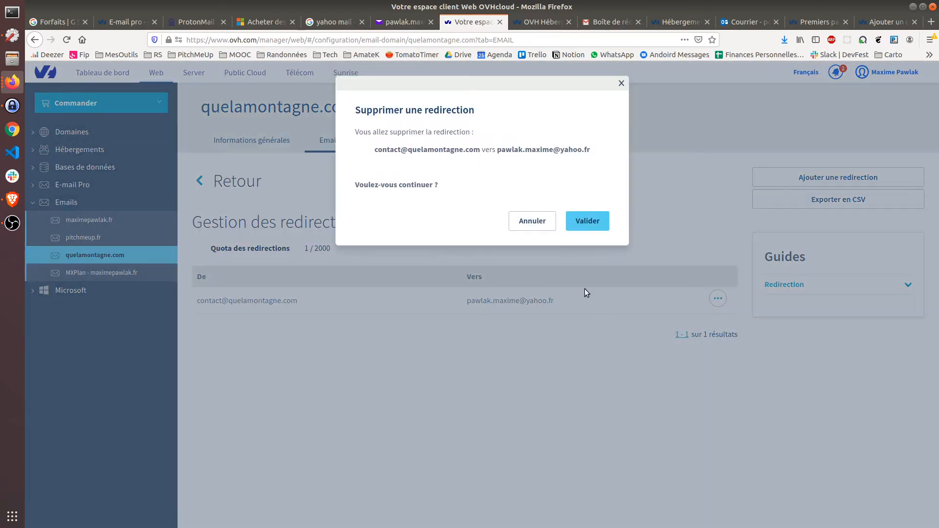
click(584, 224)
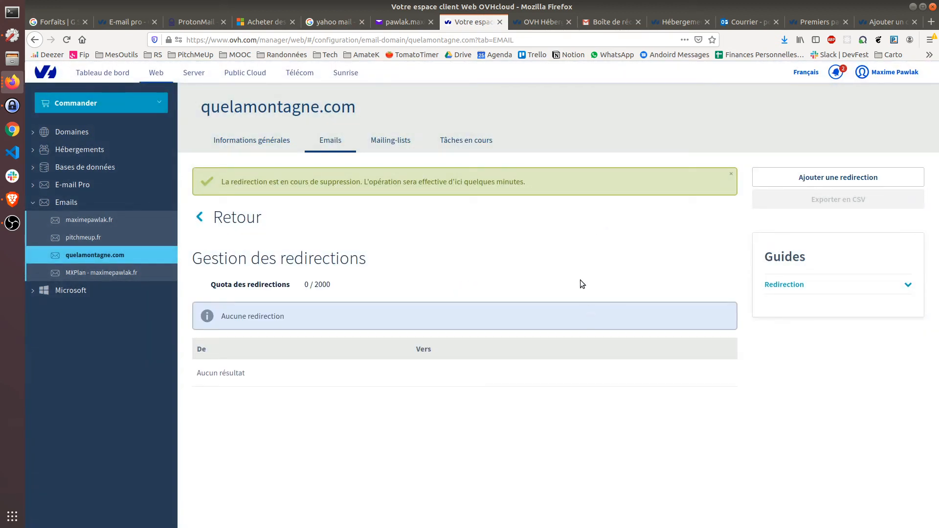
Step: Go back to the email accounts list, briefly checking the mailing lists
click(331, 142)
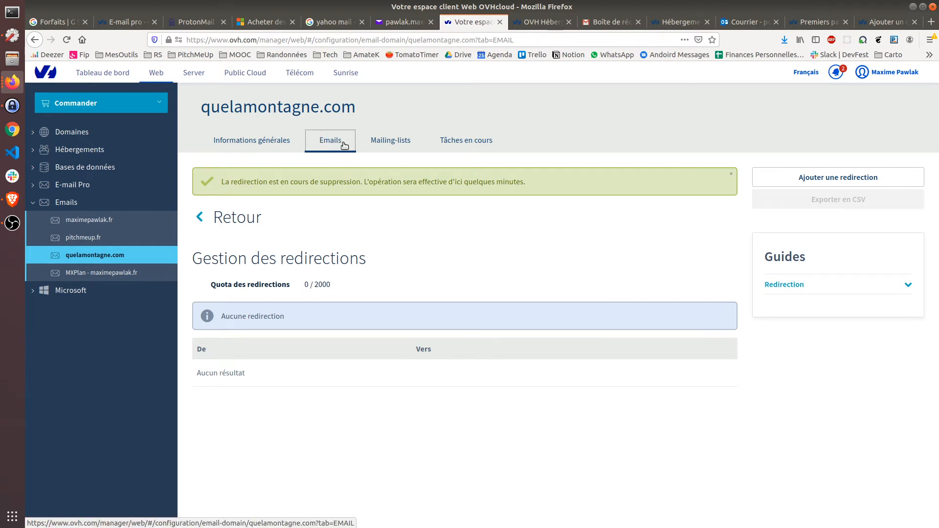
click(389, 142)
click(319, 142)
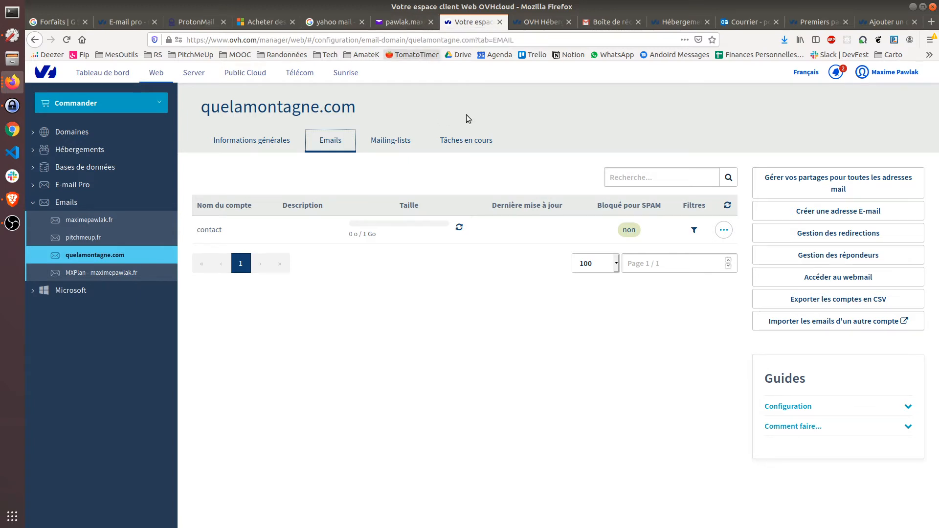
Step: Check the Yahoo inbox, then launch the webmail from the OVHcloud customer area
click(408, 23)
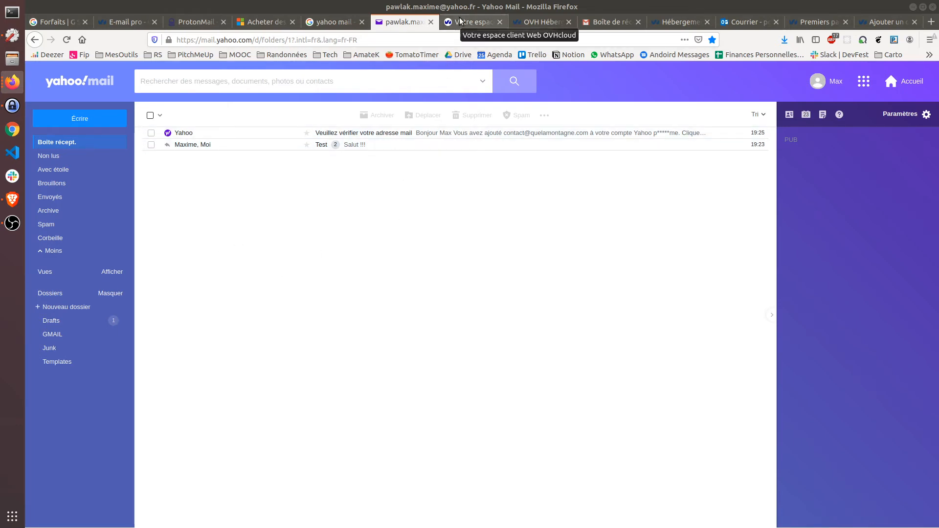
click(472, 21)
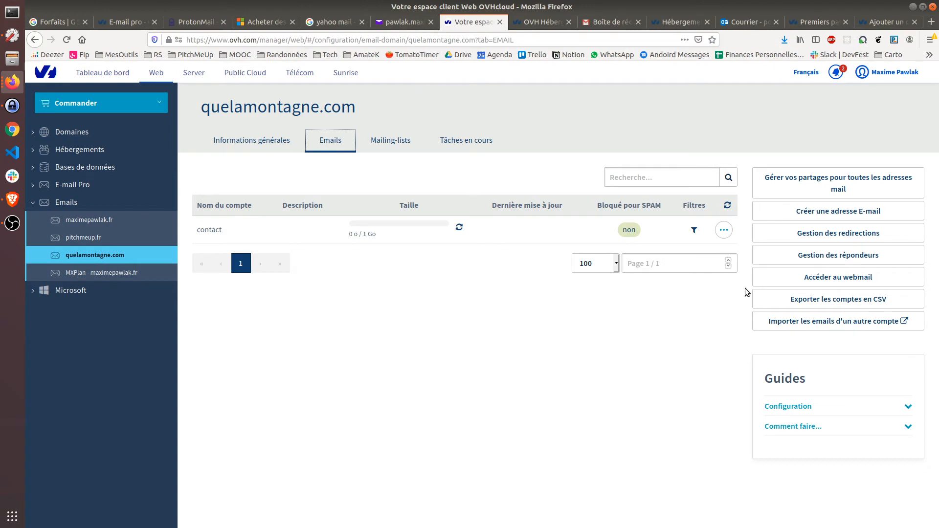
click(770, 283)
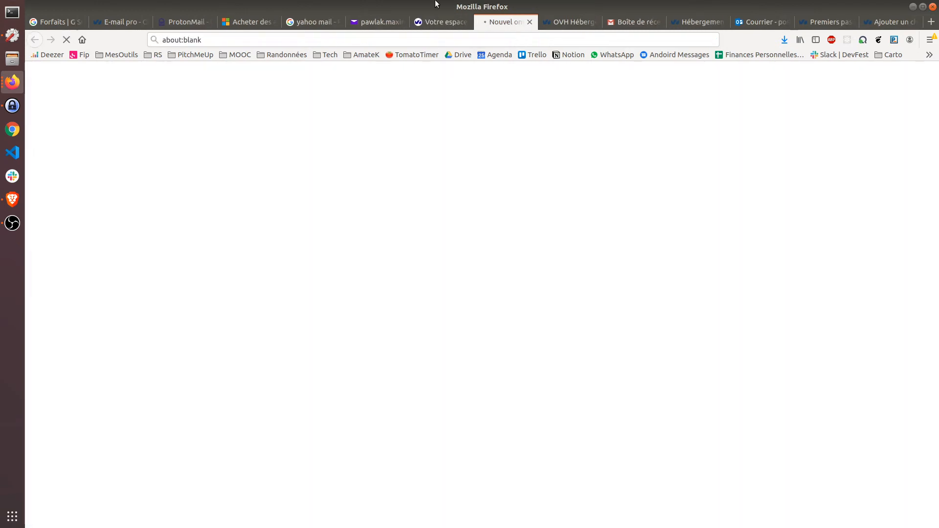
Step: Log into the webmail with the contact mailbox's full address and its password
click(514, 236)
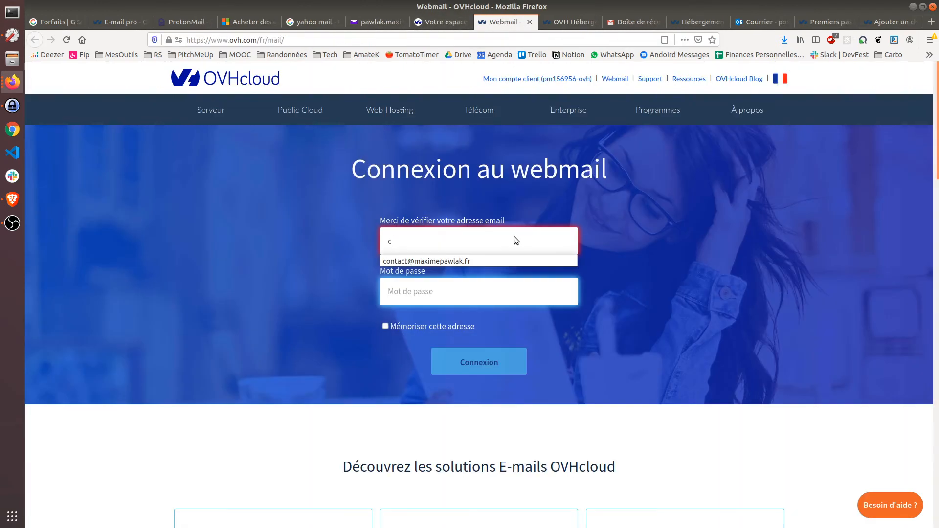
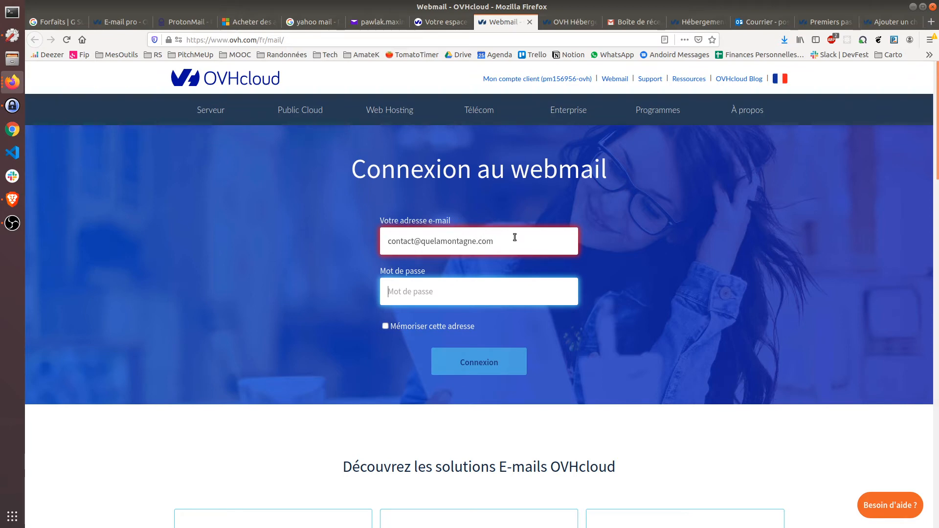
text(**********)
click(500, 369)
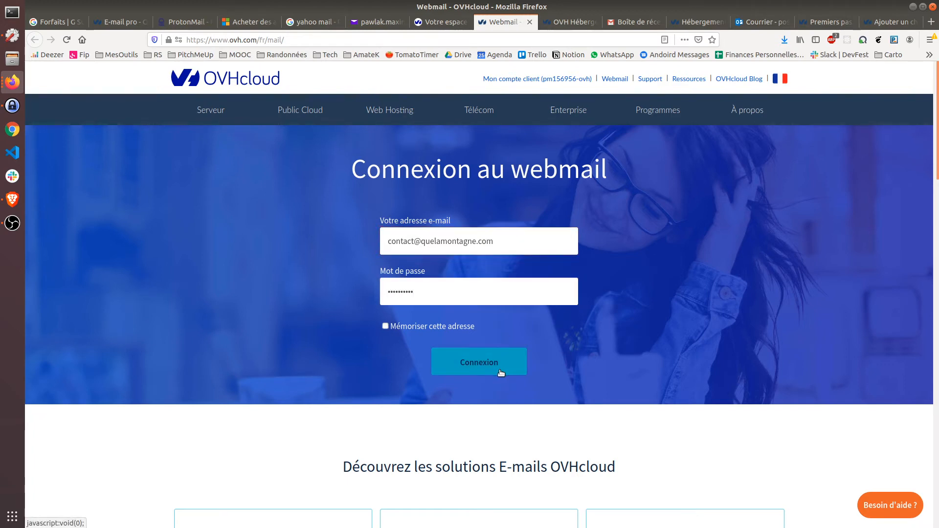
click(488, 359)
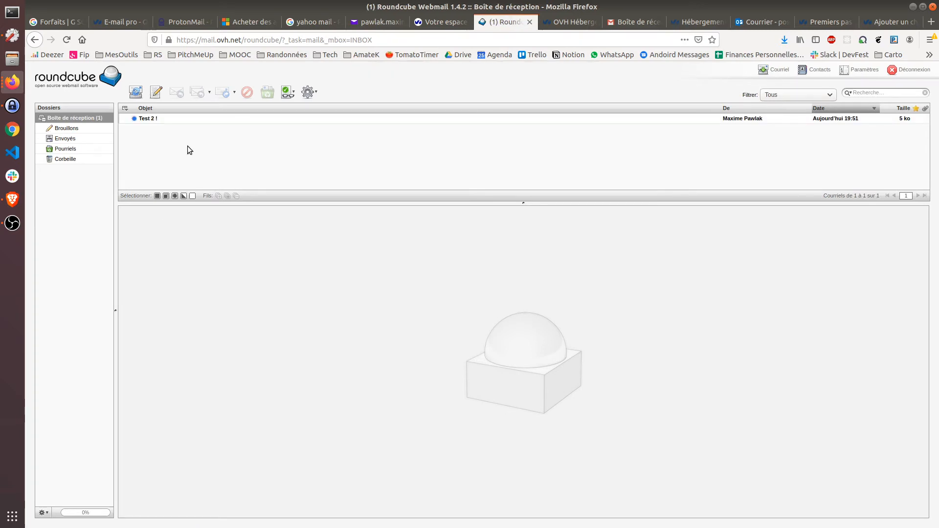
Step: Read the 'Test 2 !' message ('Go GMAIL') in Roundcube, then switch to the Gmail inbox
click(145, 117)
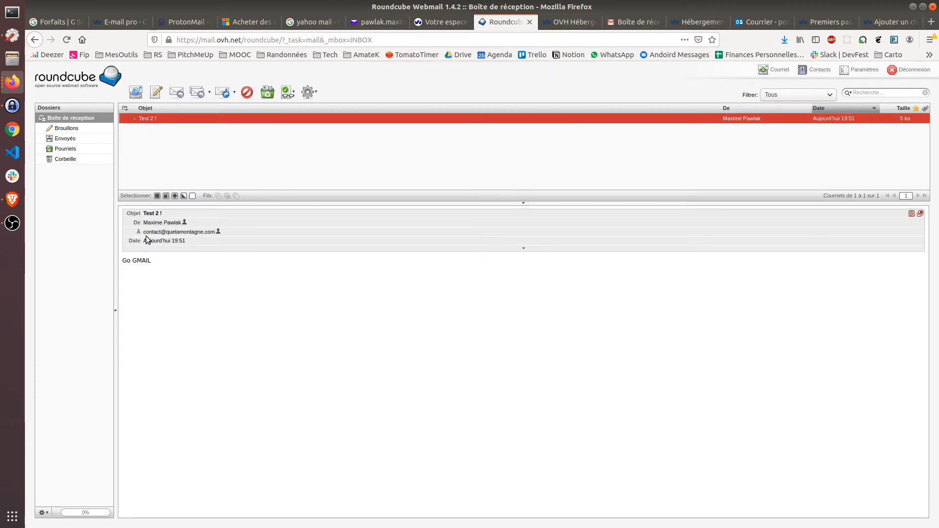
mouse_move(155, 224)
click(641, 22)
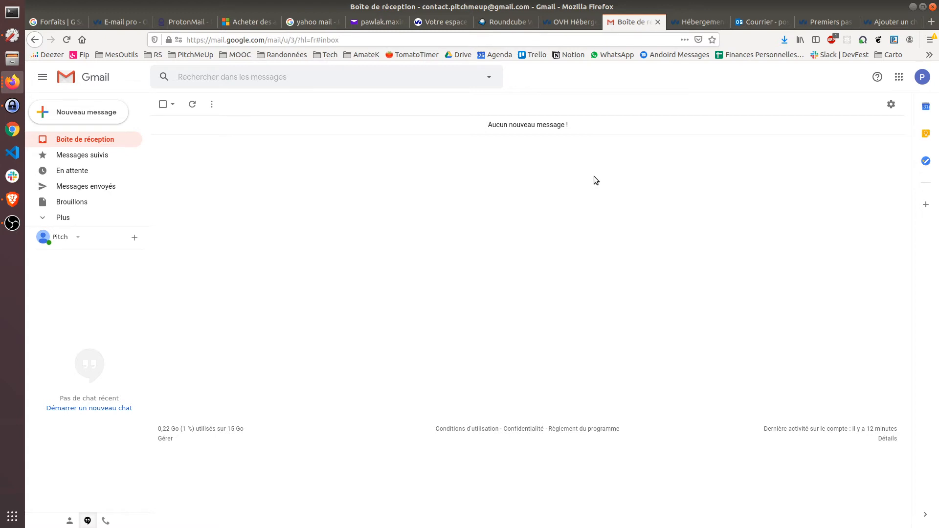
Step: Open Gmail's full settings and go to the Comptes et importation section
click(891, 104)
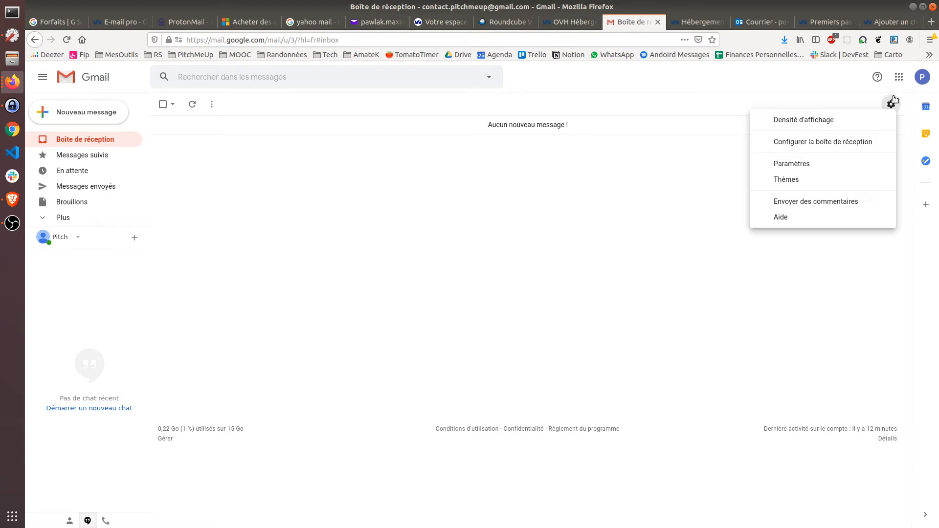
click(870, 140)
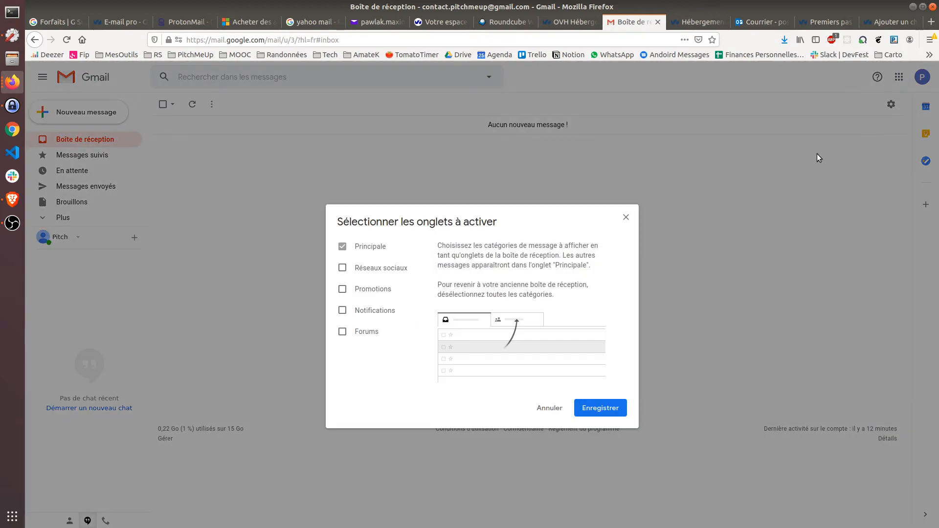
click(550, 409)
click(891, 105)
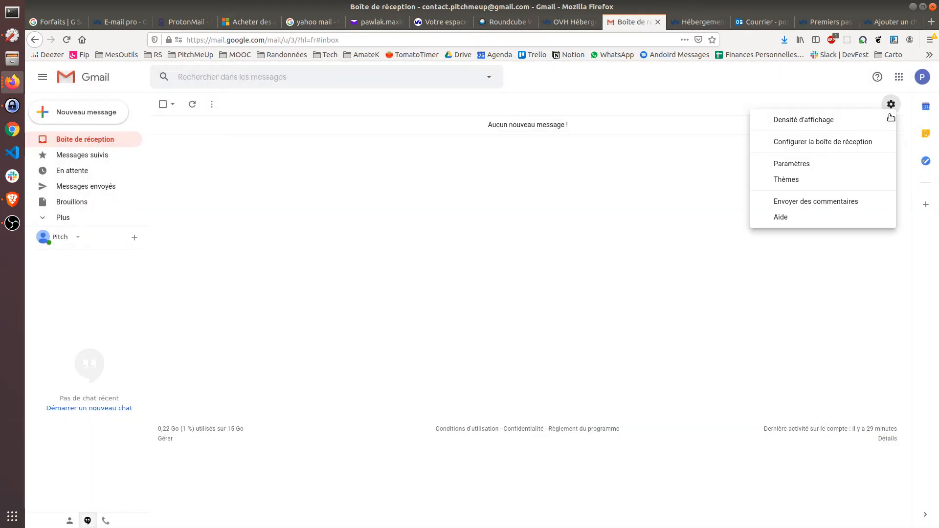
key(Escape)
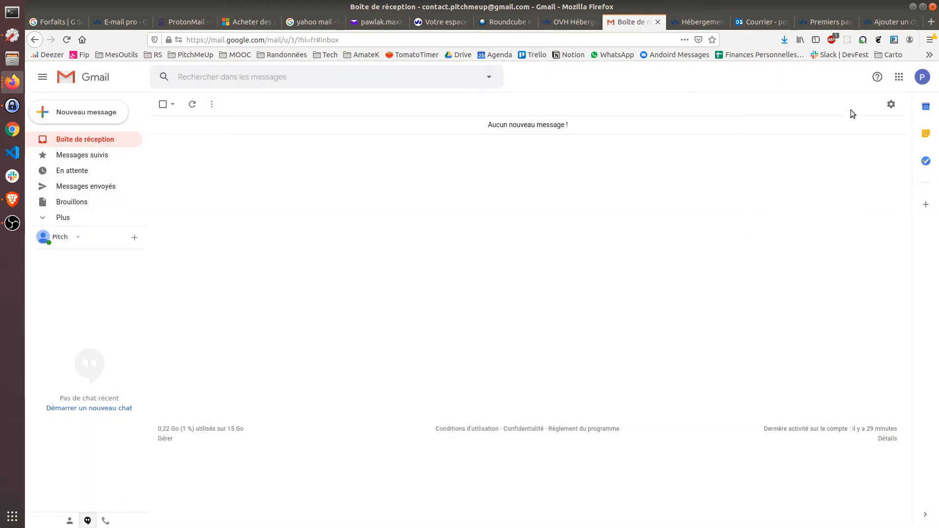
click(892, 104)
click(868, 171)
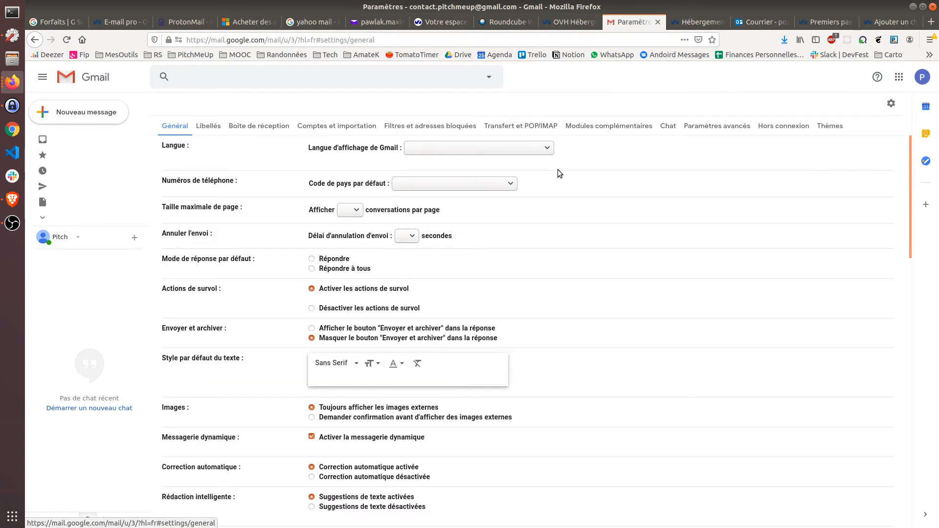
click(356, 120)
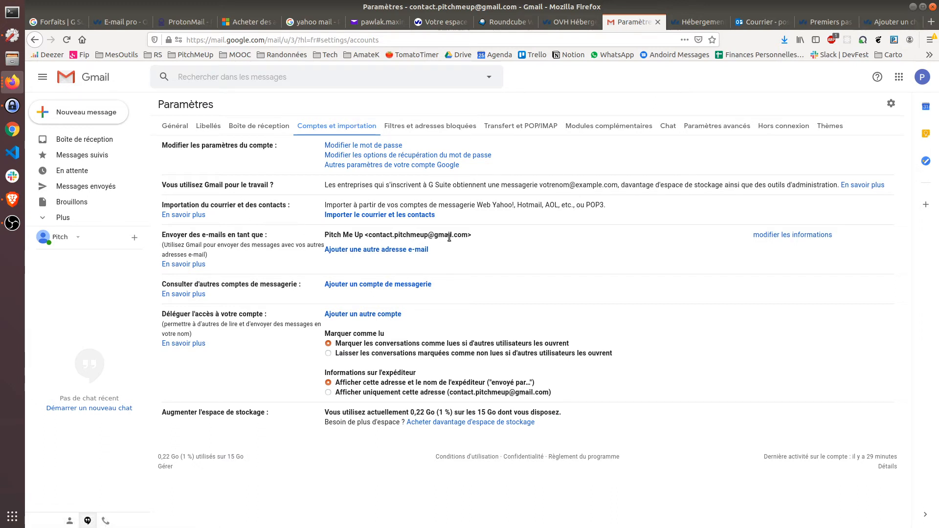
Step: Highlight the current send-as address and the 'Envoyer des e-mails en tant que' label
drag(468, 234, 366, 234)
click(390, 236)
drag(280, 236, 165, 234)
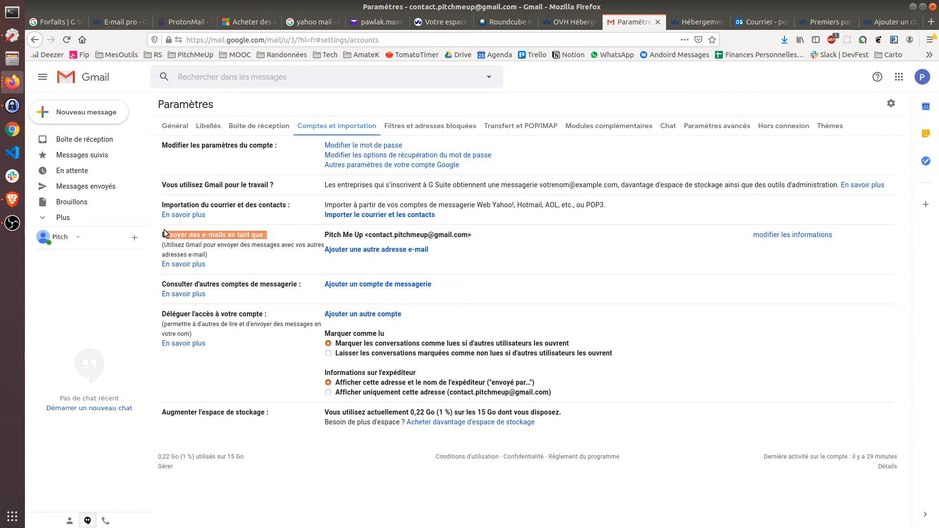
click(181, 246)
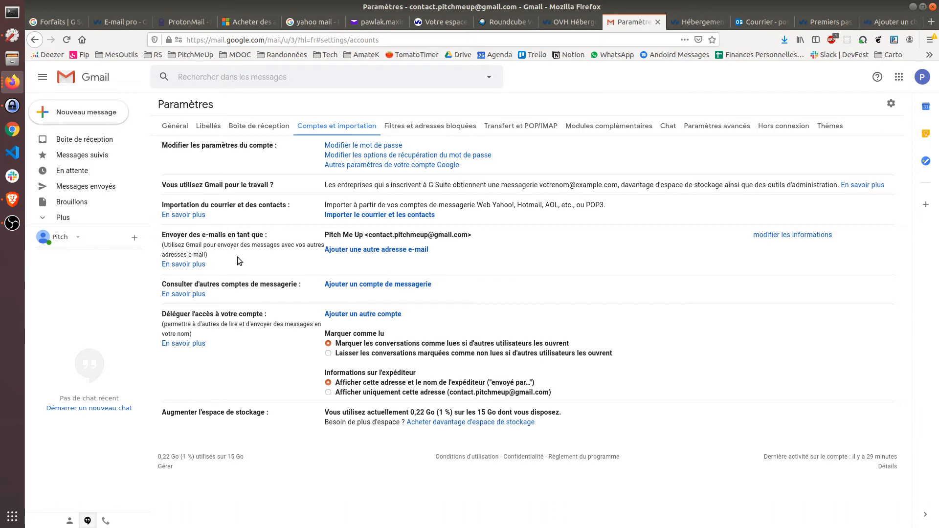
click(342, 249)
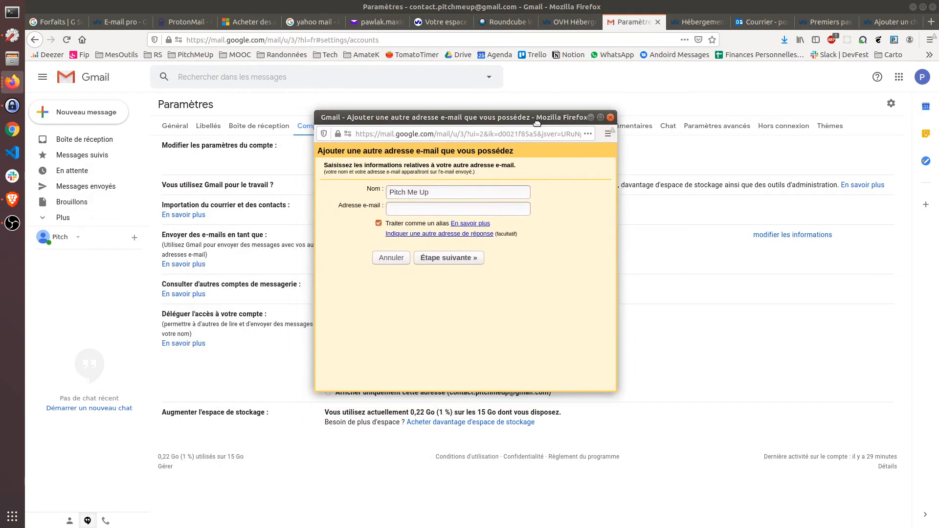
triple_click(509, 206)
text(Qu)
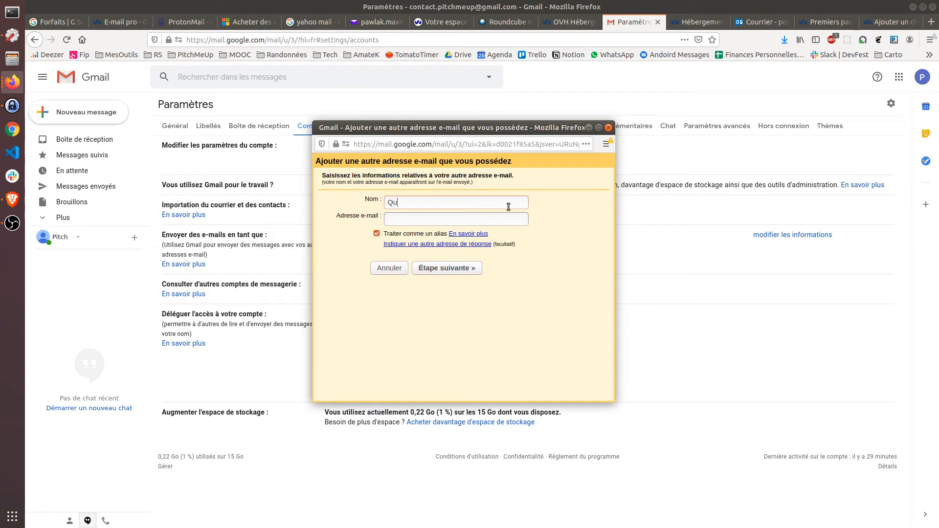
text(e)
triple_click(509, 206)
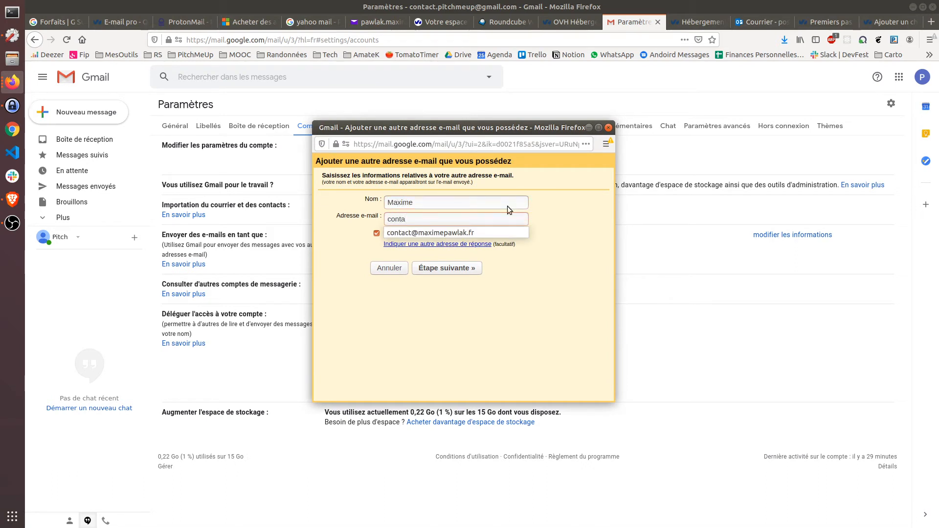
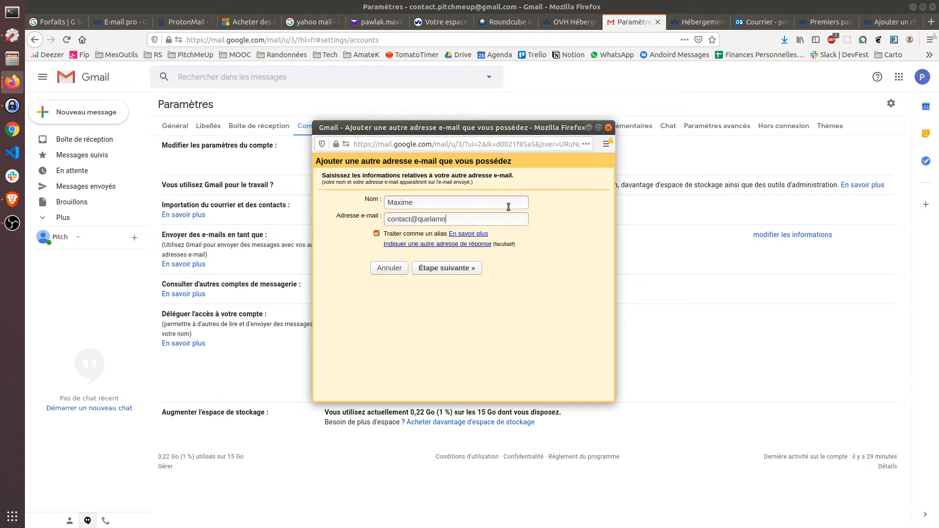
click(467, 270)
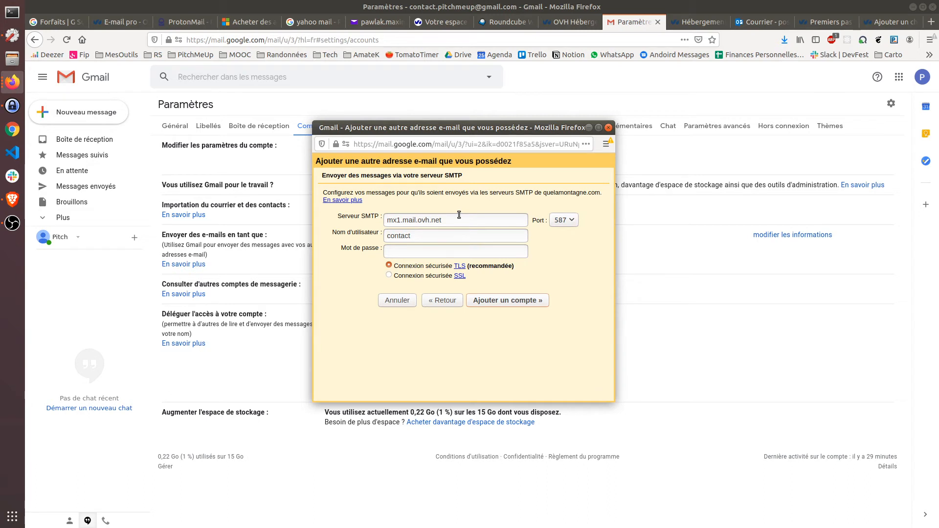
drag(332, 218, 381, 216)
click(381, 217)
click(609, 128)
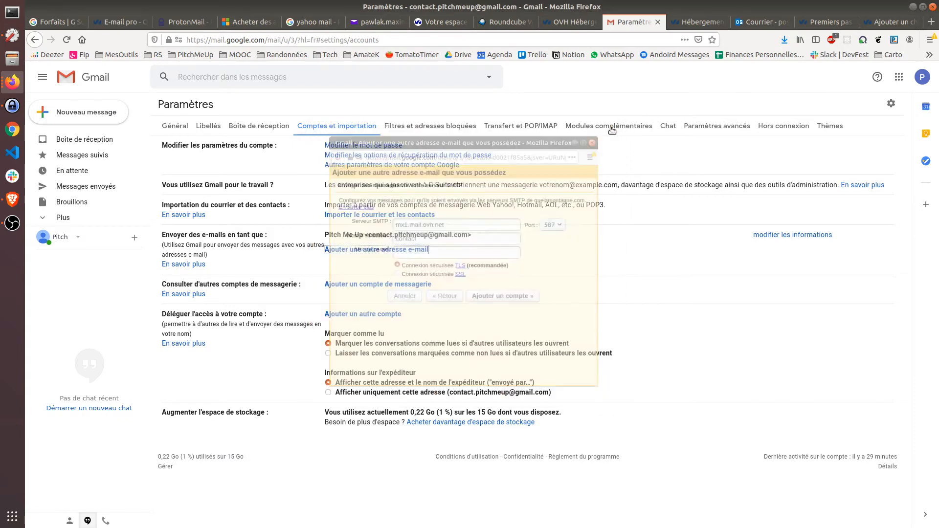
drag(190, 285, 276, 288)
click(318, 302)
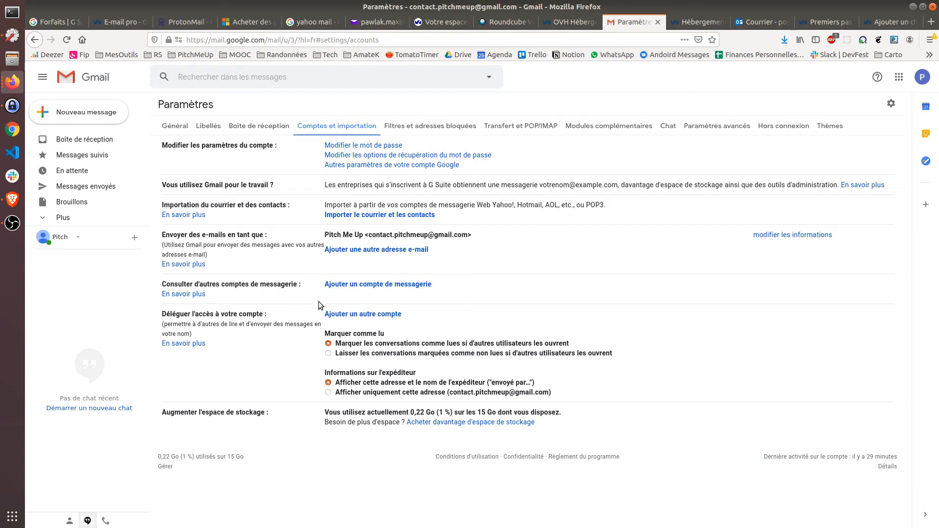
click(352, 284)
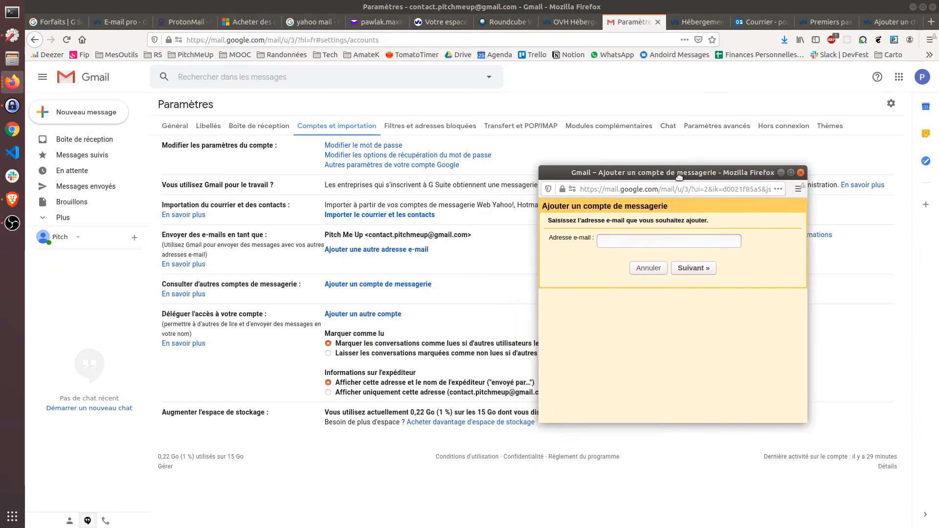
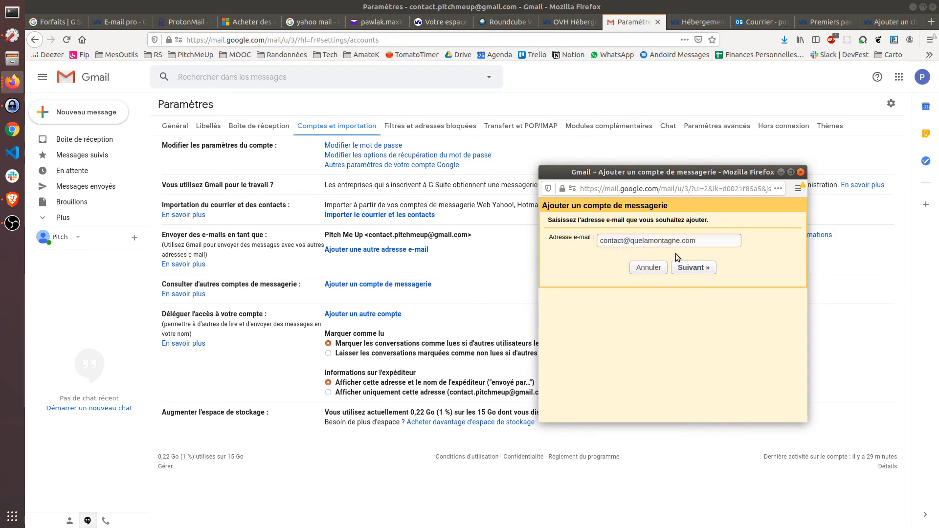
Step: Enter the contact address as the new mail account and choose POP3 import
click(709, 268)
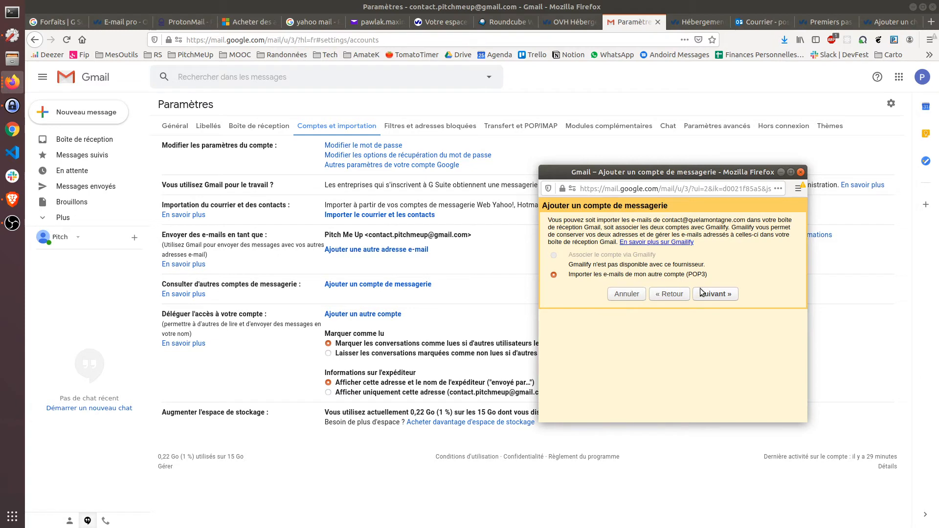
click(710, 295)
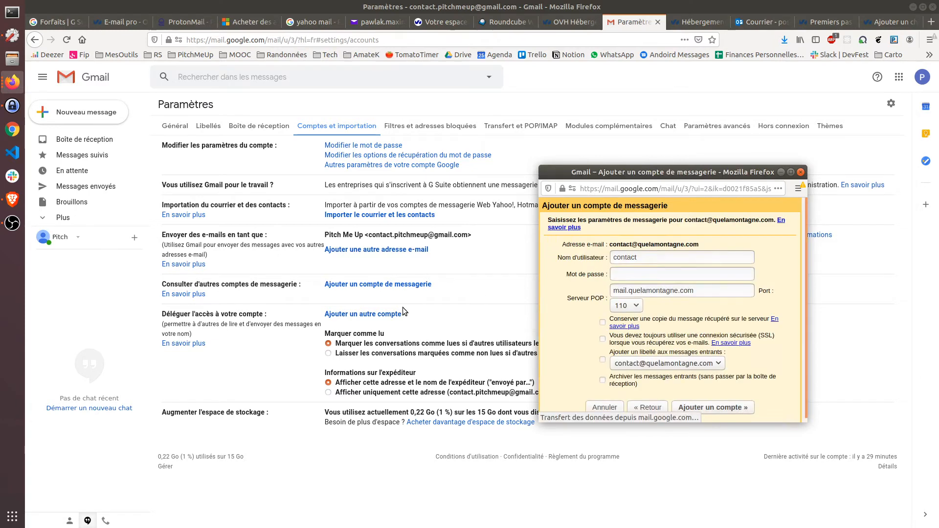
Step: Use the full contact address as username, enter the password, and widen the account window
click(664, 258)
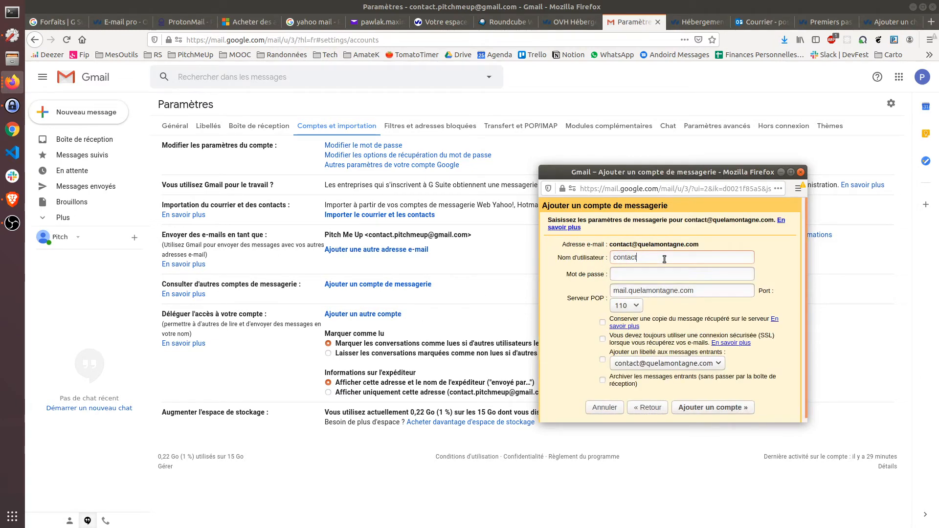
text(@quelamontagne.com)
key(Tab)
text(••••••••••)
drag(702, 172, 440, 184)
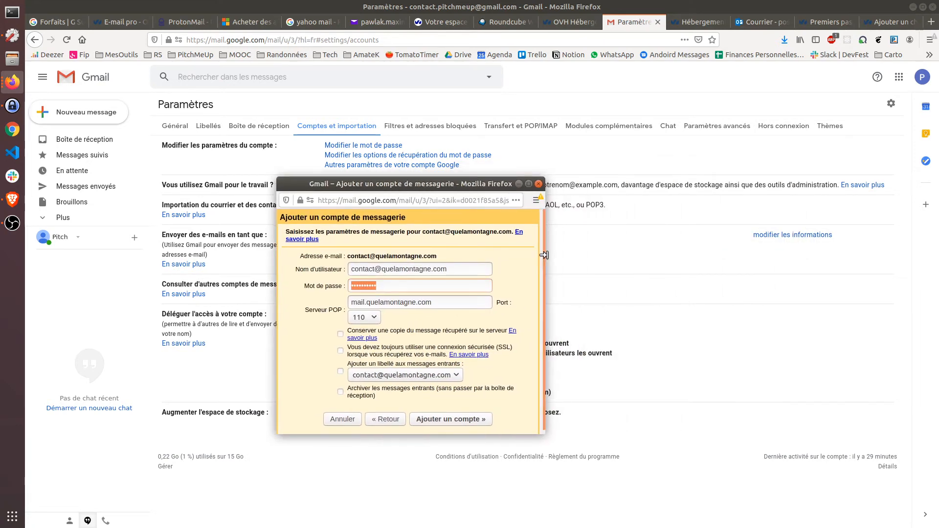
drag(543, 254, 641, 250)
click(381, 295)
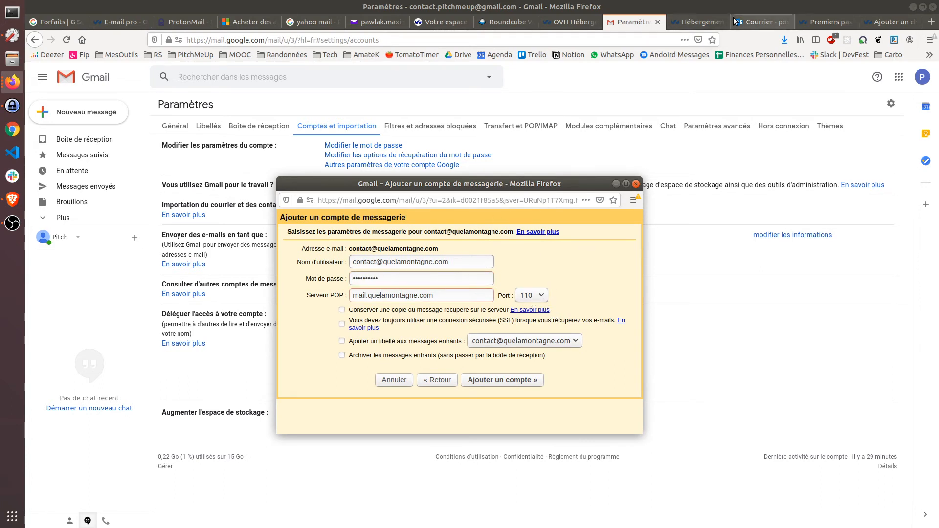
Step: Look up OVH's POP settings (SSL0.OVH.NET, port 995 or 110) in the MX Plan guide, then return to Gmail
click(818, 17)
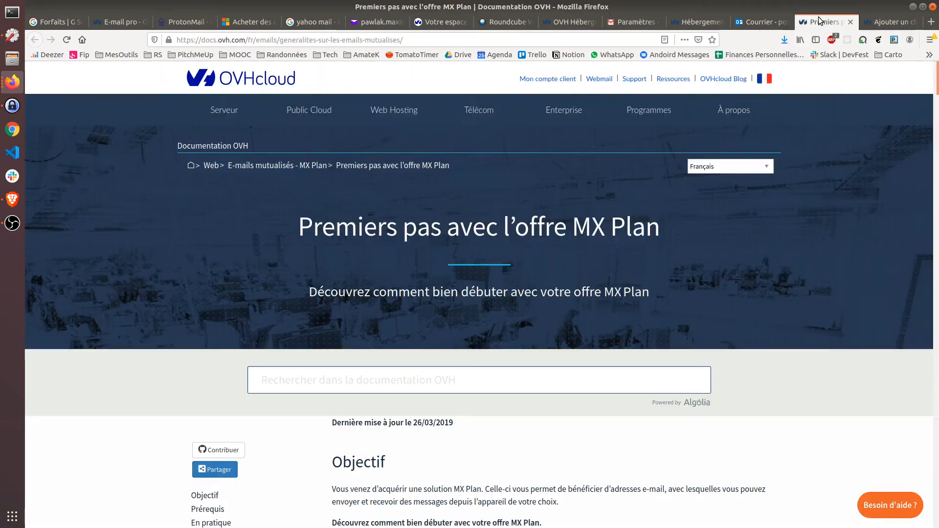
scroll(745, 266, down, 5)
scroll(746, 267, down, 10)
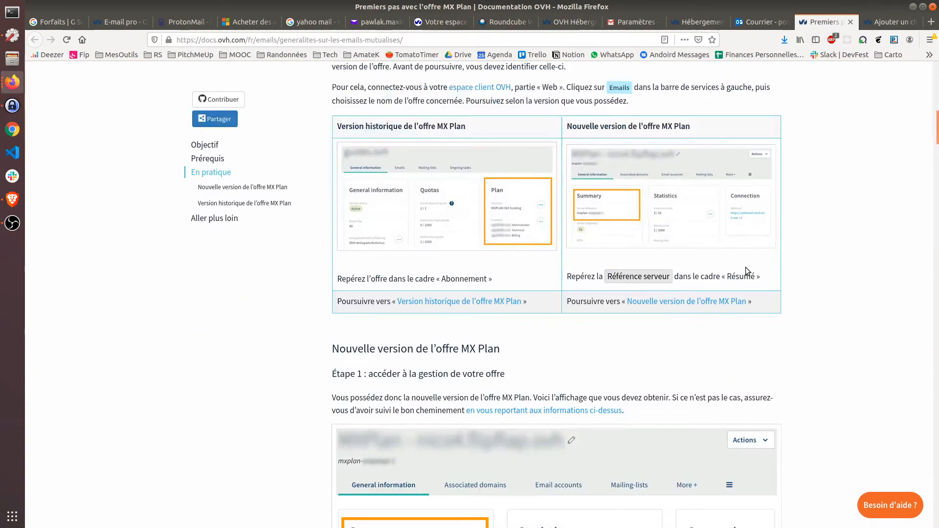
scroll(744, 266, down, 4)
scroll(745, 267, down, 10)
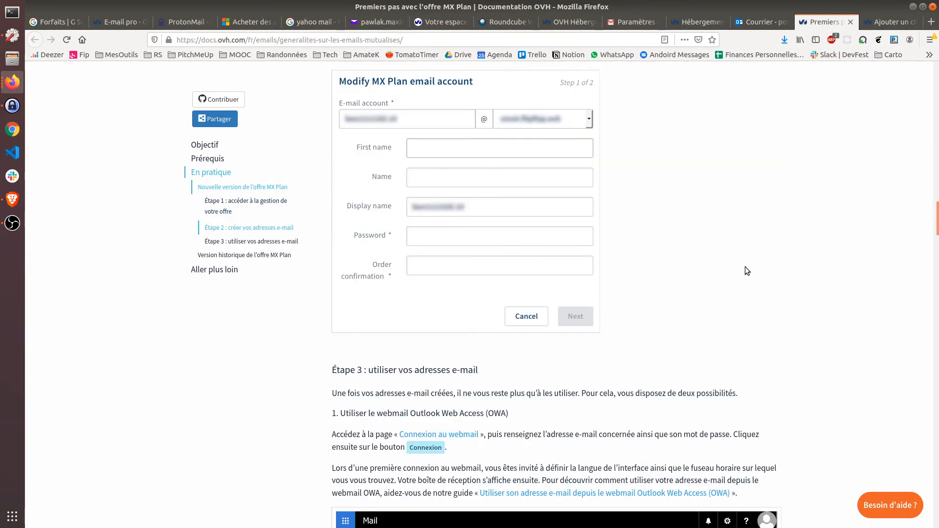
scroll(745, 266, down, 5)
scroll(746, 268, down, 7)
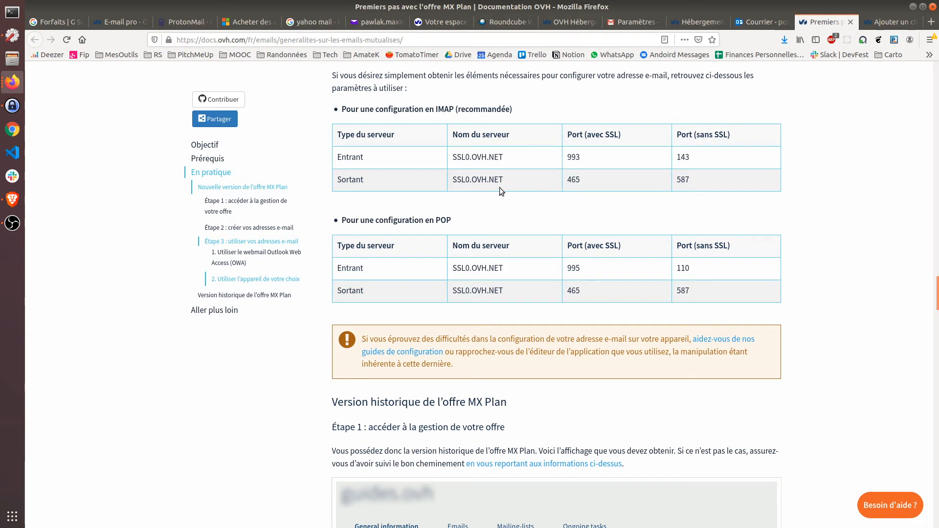
drag(451, 180, 522, 182)
key(ctrl+c)
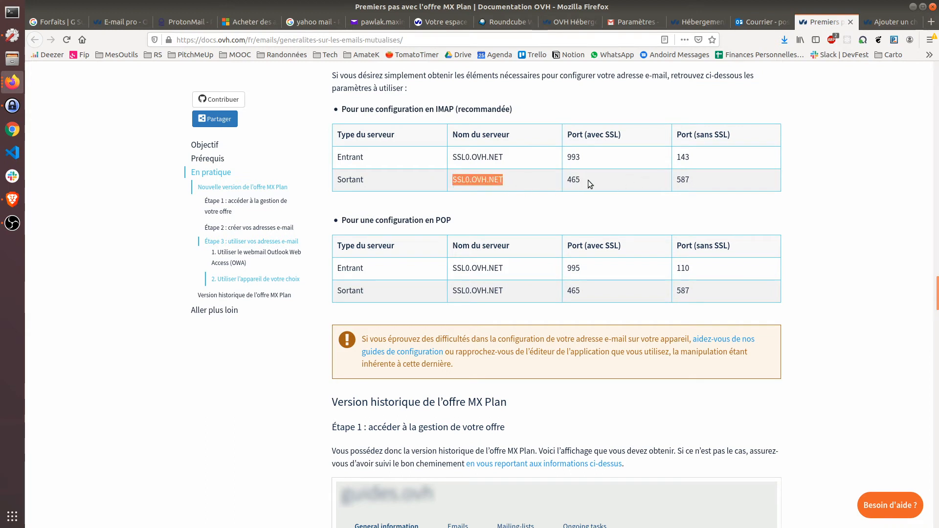
click(477, 299)
double_click(446, 221)
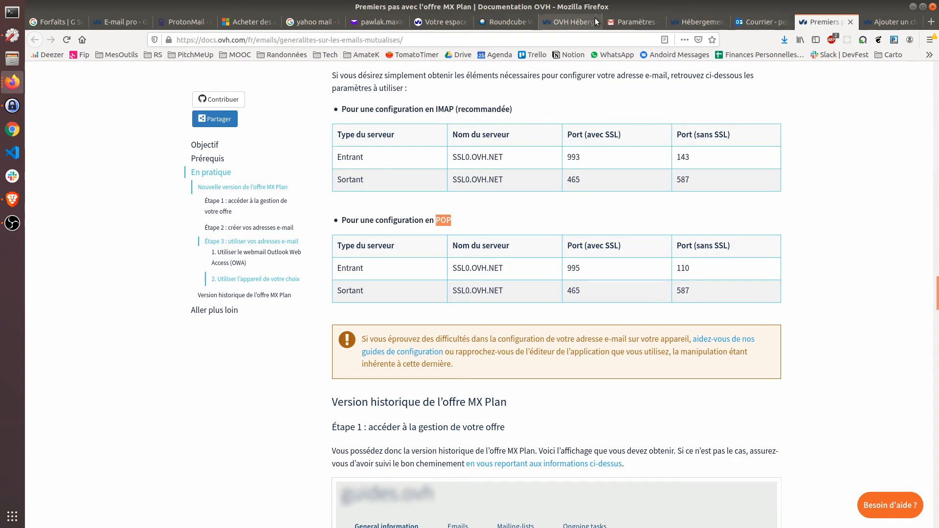
click(611, 22)
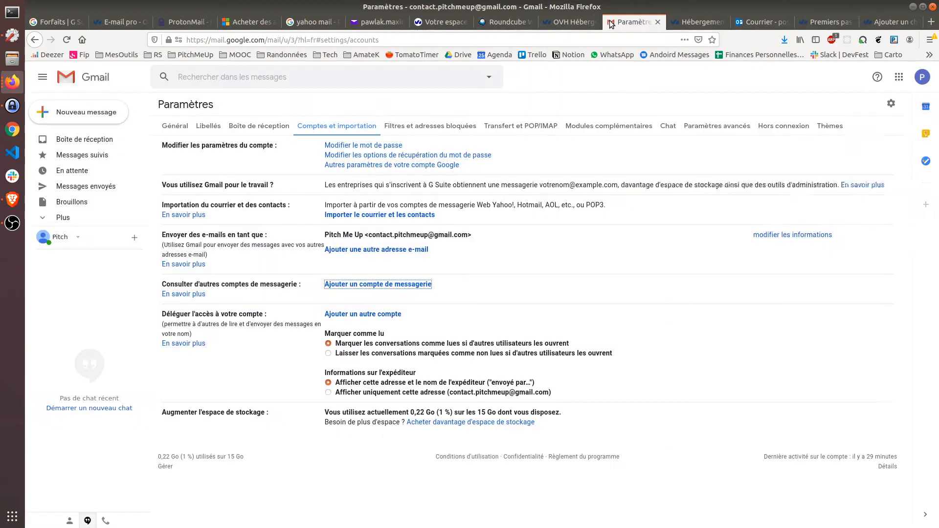
Step: Paste SSL0.OVH.NET as the POP server in the add-account window
click(10, 86)
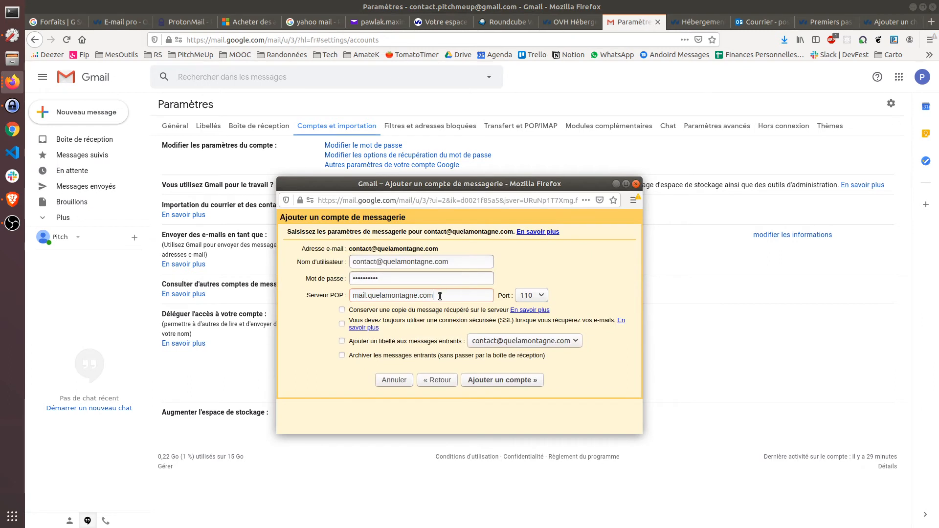
key(ctrl+a)
key(ctrl+v)
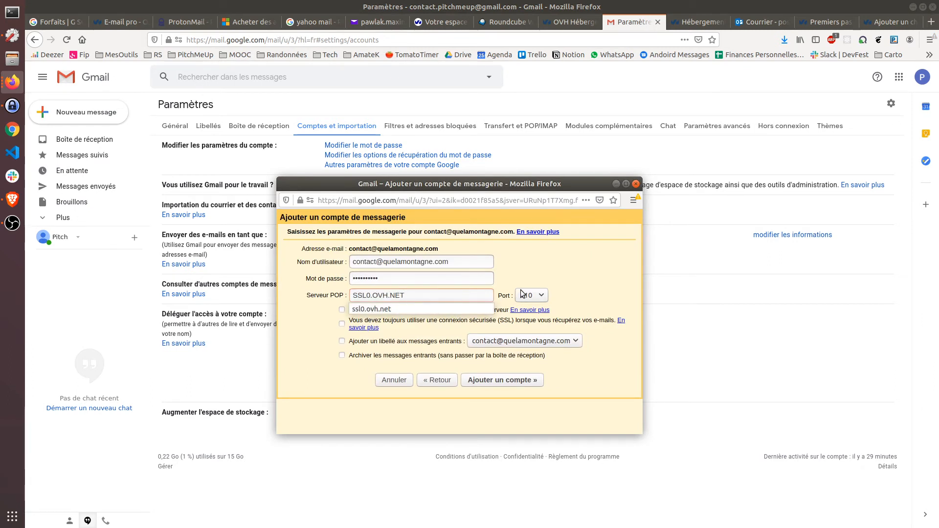
Step: Enable a secure SSL connection for retrieving mail, leaving the port at 110 for now
click(520, 291)
click(411, 314)
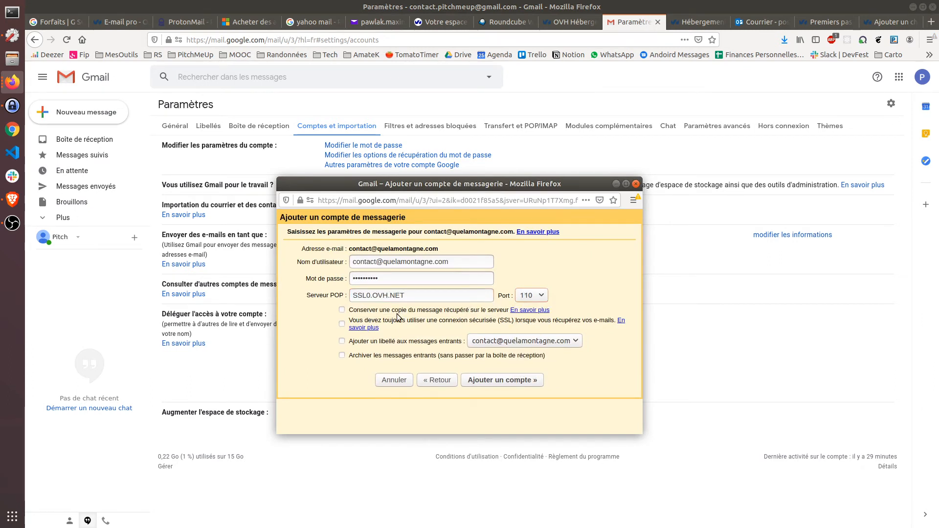
click(541, 297)
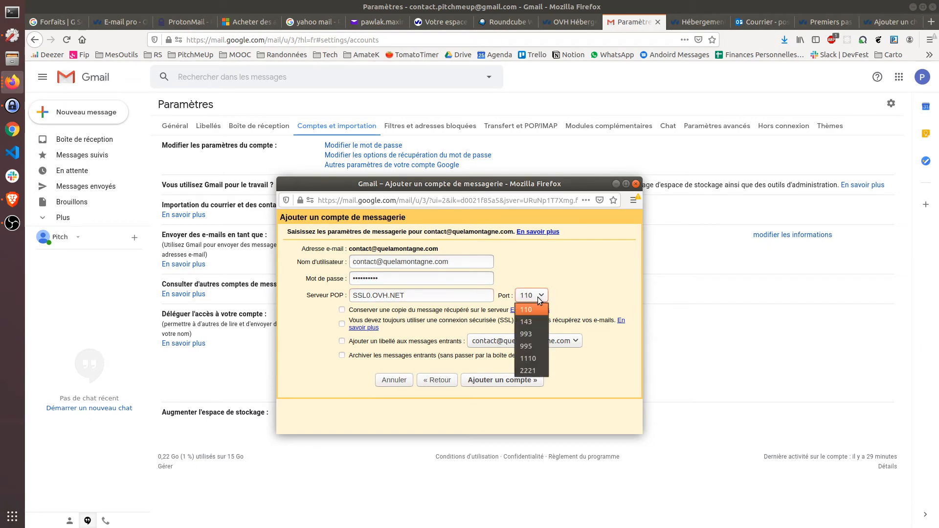
click(571, 275)
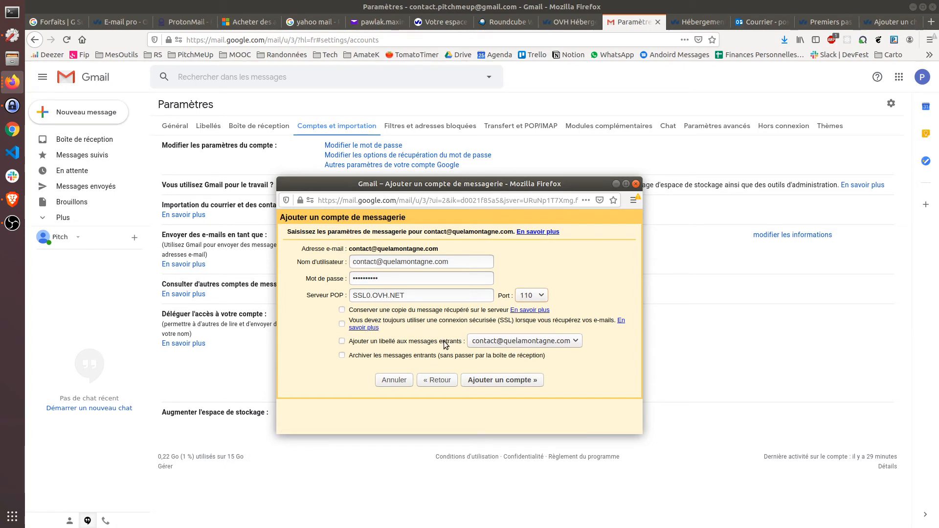
click(421, 321)
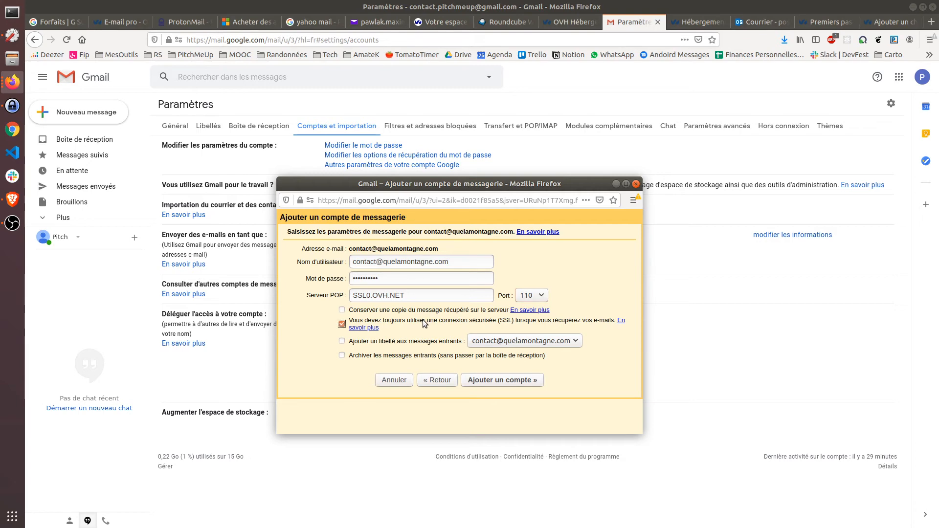
click(538, 296)
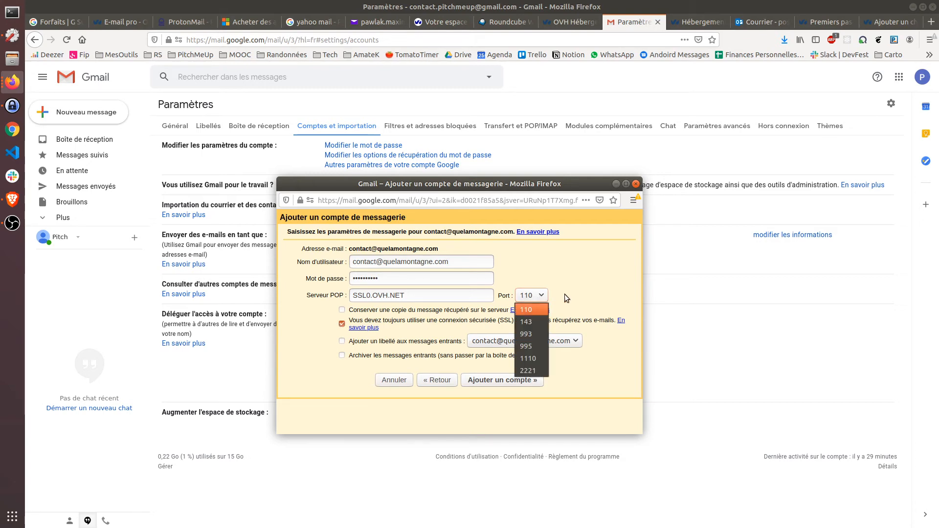
click(815, 22)
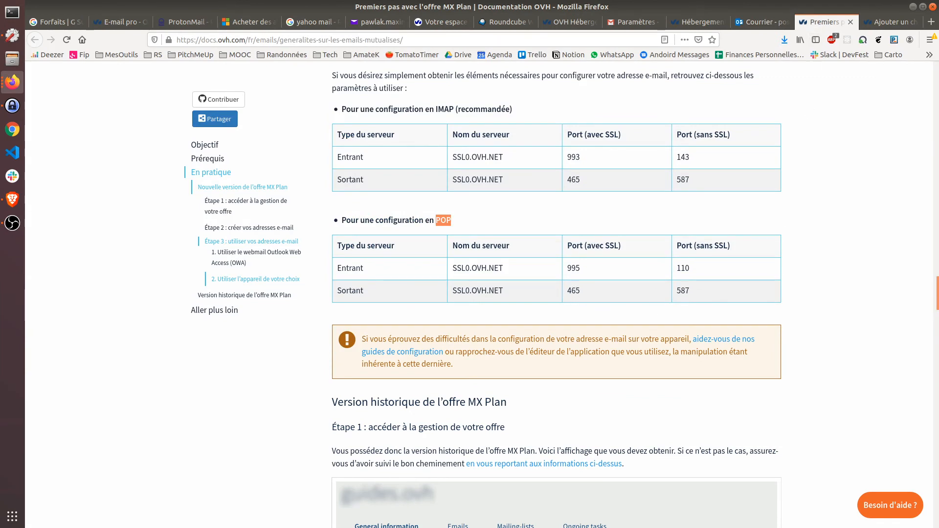
Step: Set the POP port to 995, label incoming messages, and add the account
key(alt+Tab)
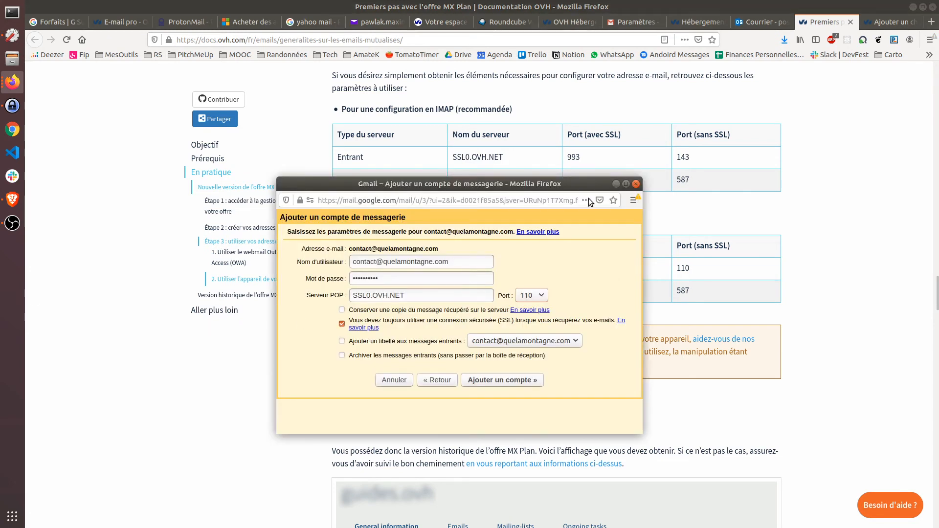
drag(569, 179, 550, 151)
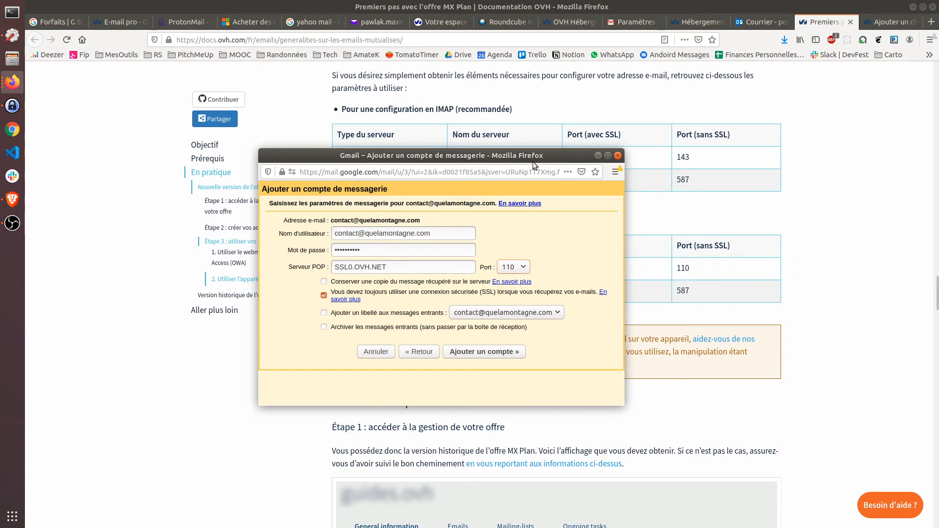
mouse_move(532, 157)
mouse_down()
mouse_move(427, 176)
mouse_move(426, 270)
mouse_move(542, 107)
mouse_move(548, 159)
mouse_up()
click(539, 275)
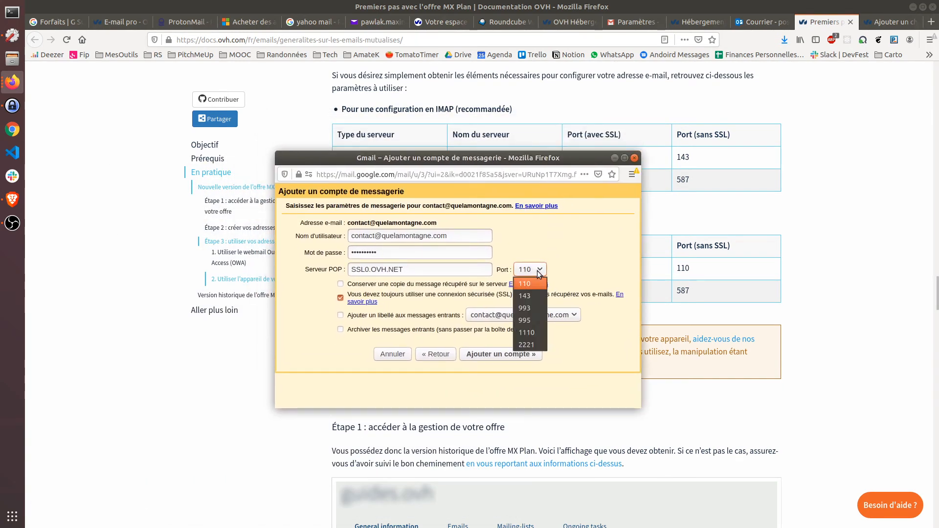
click(540, 274)
click(539, 270)
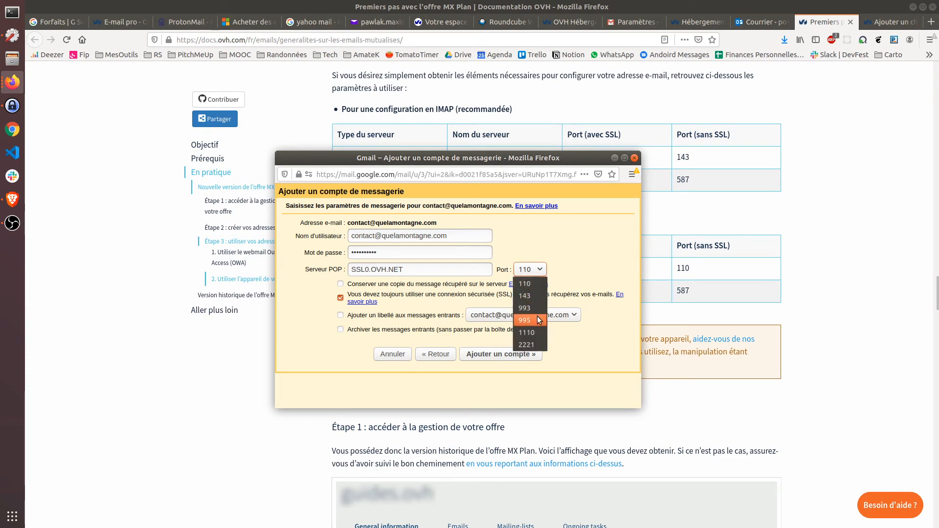
click(538, 319)
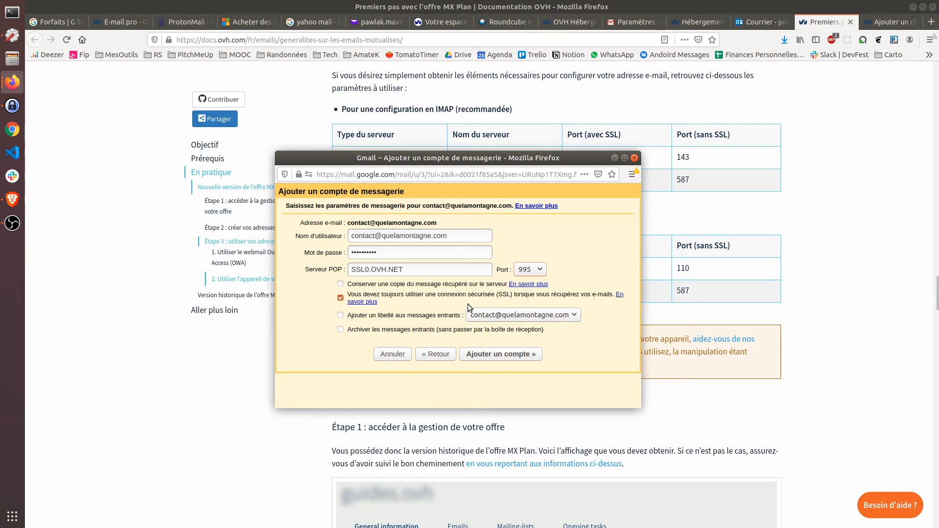
click(405, 319)
click(494, 356)
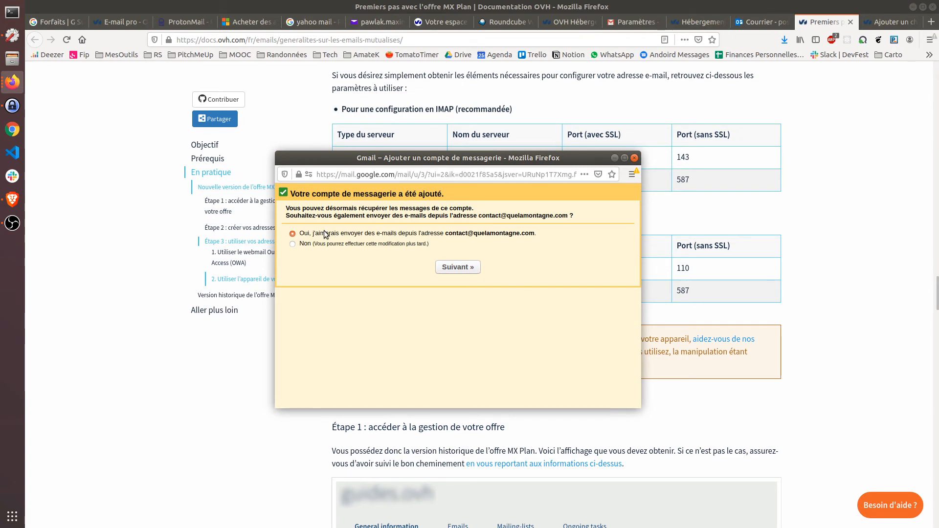
Step: Opt to also send from this address and replace the sender name with the user's own name
click(459, 267)
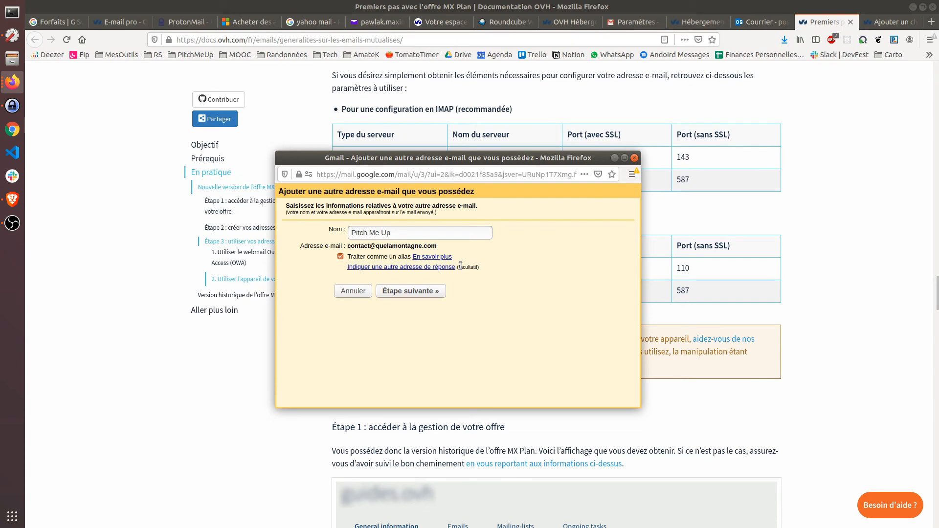
triple_click(406, 237)
text(Que la mont)
key(ctrl+a)
text(Maxme)
click(418, 291)
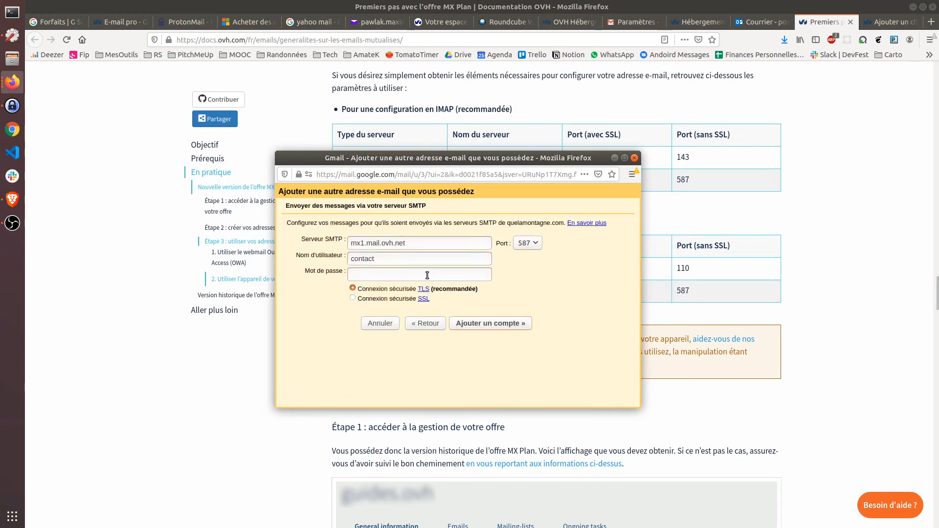
Step: Set the SMTP server to ssl0.ovh.net on port 465
triple_click(429, 247)
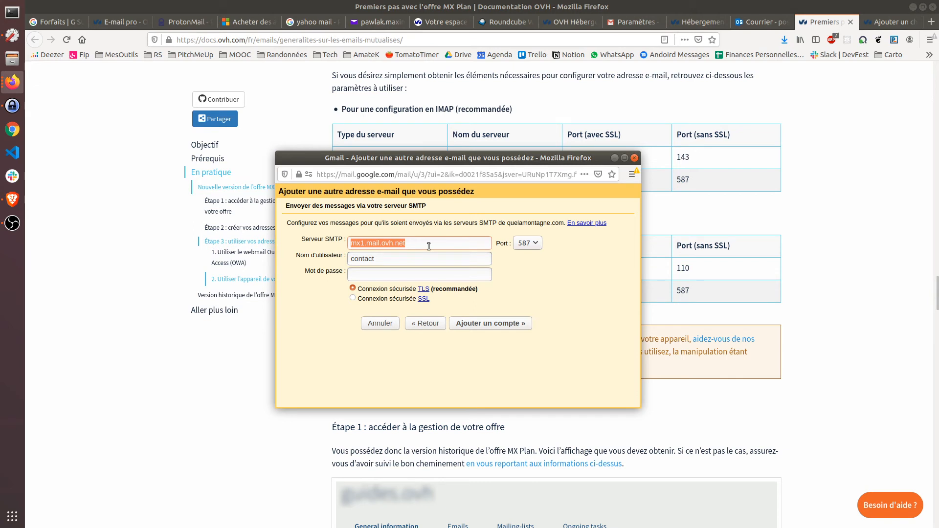
text(ssl)
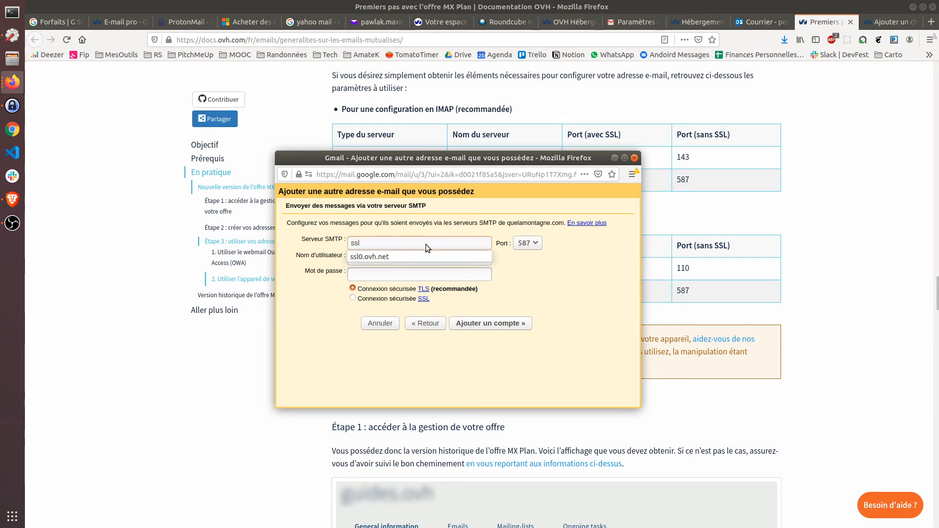
key(Down)
key(Return)
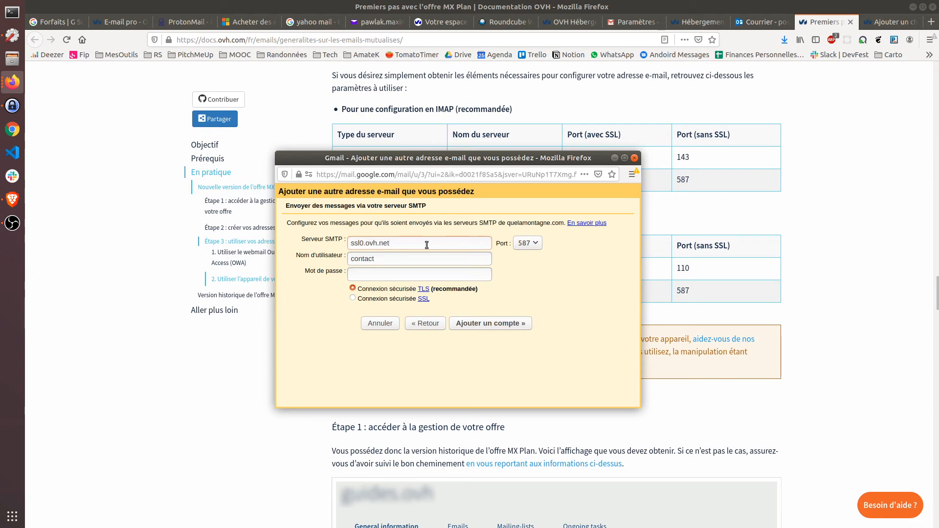
click(538, 245)
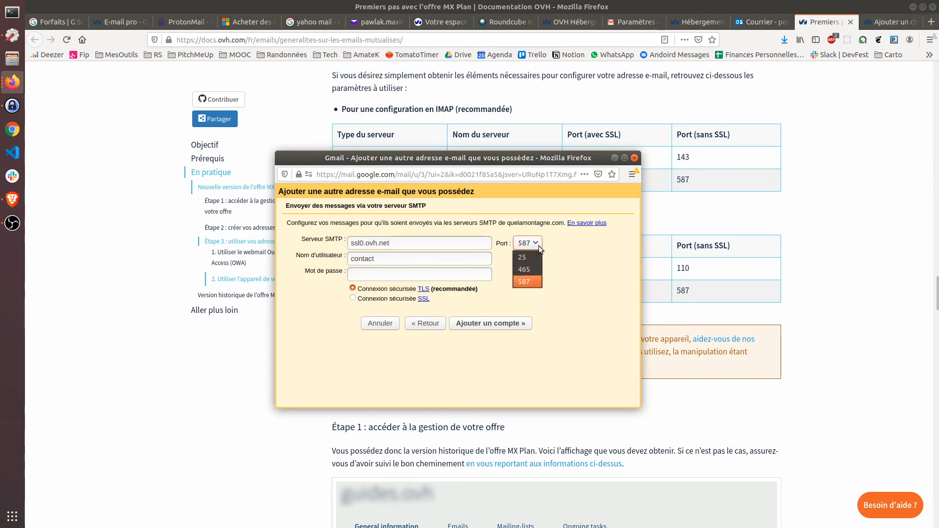
click(536, 270)
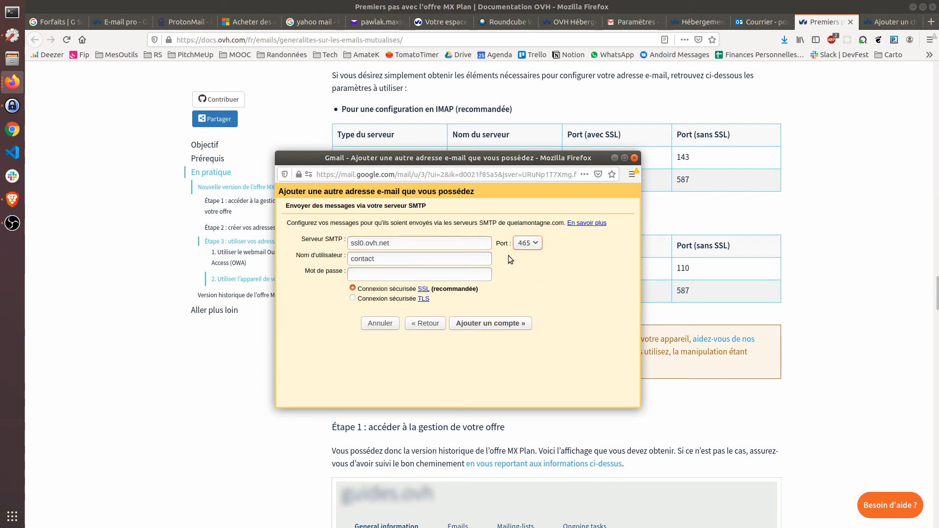
Step: Make the SMTP username the full contact address, enter the password, and submit
double_click(392, 264)
click(392, 264)
text(@quelamontagne.com)
key(Tab)
drag(361, 207, 447, 207)
click(437, 207)
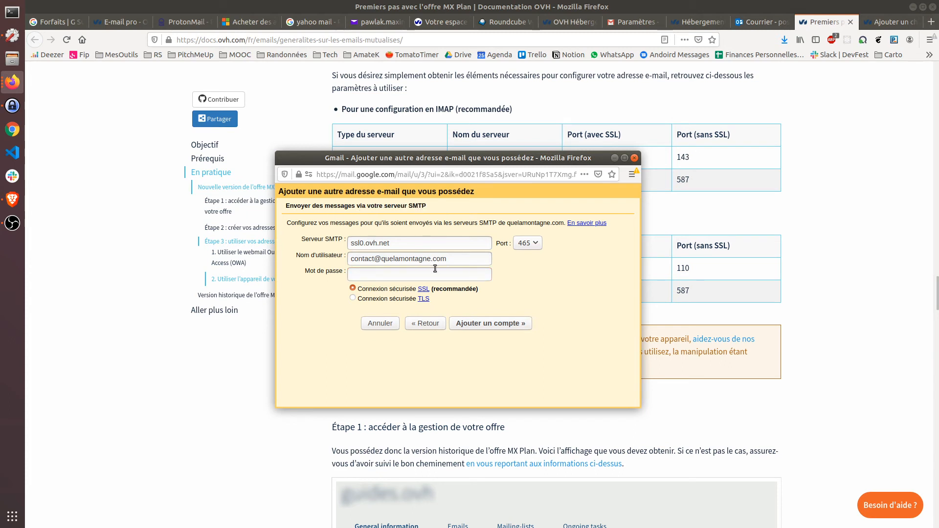
text(••••••••)
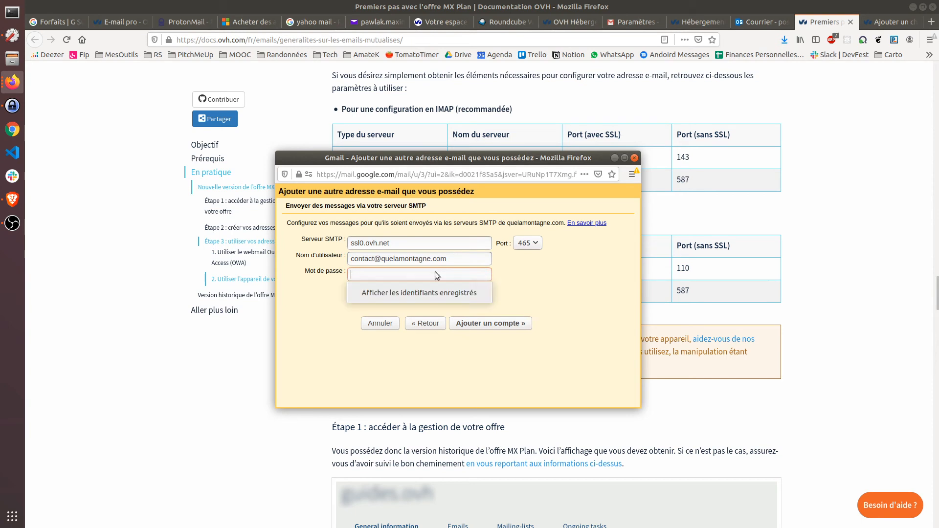
text(•)
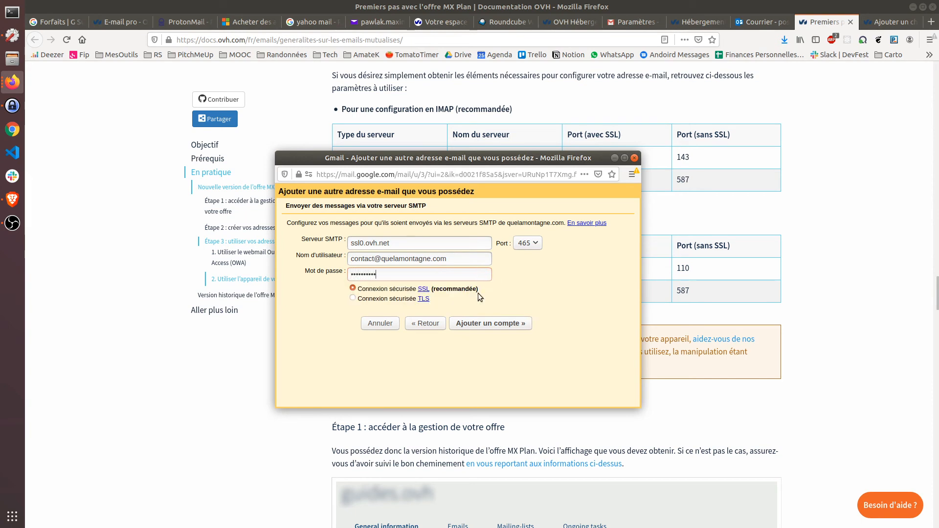
click(487, 325)
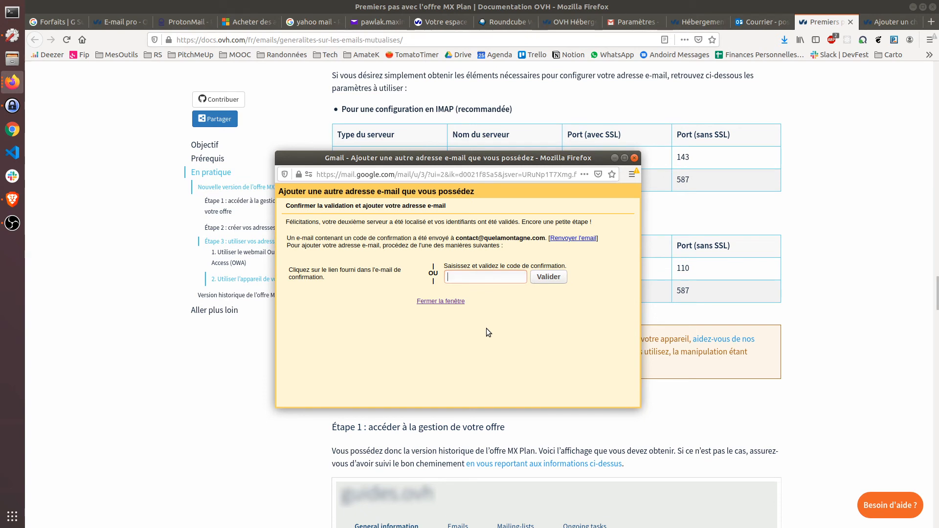
Step: Check Roundcube for the confirmation email and refresh the Gmail inbox
click(494, 22)
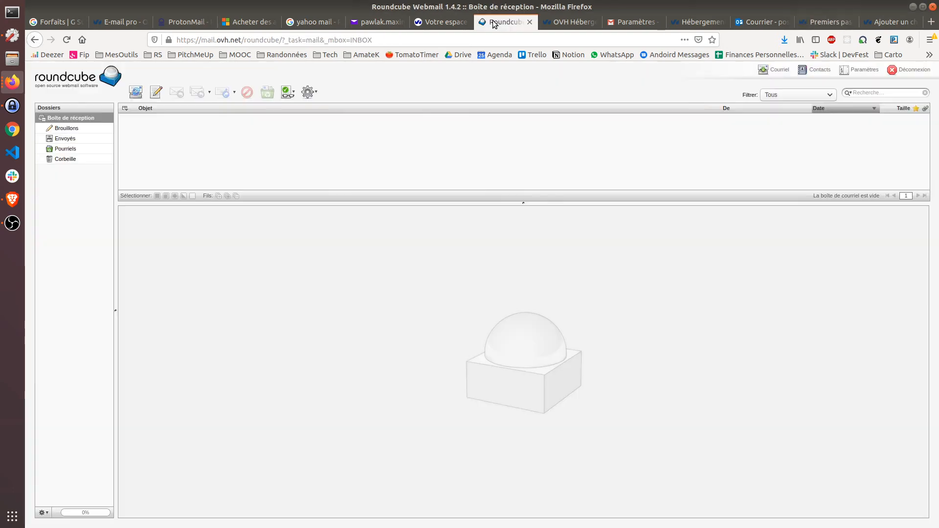
click(137, 95)
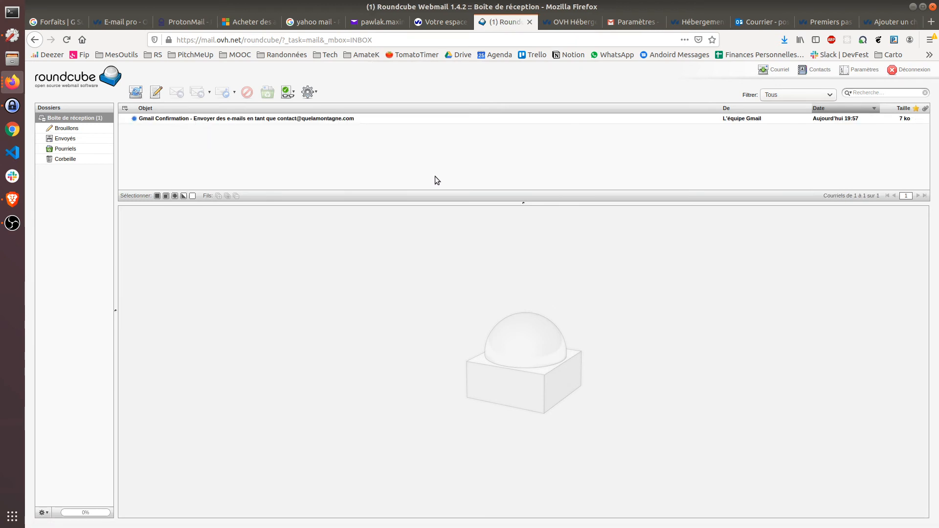
click(623, 22)
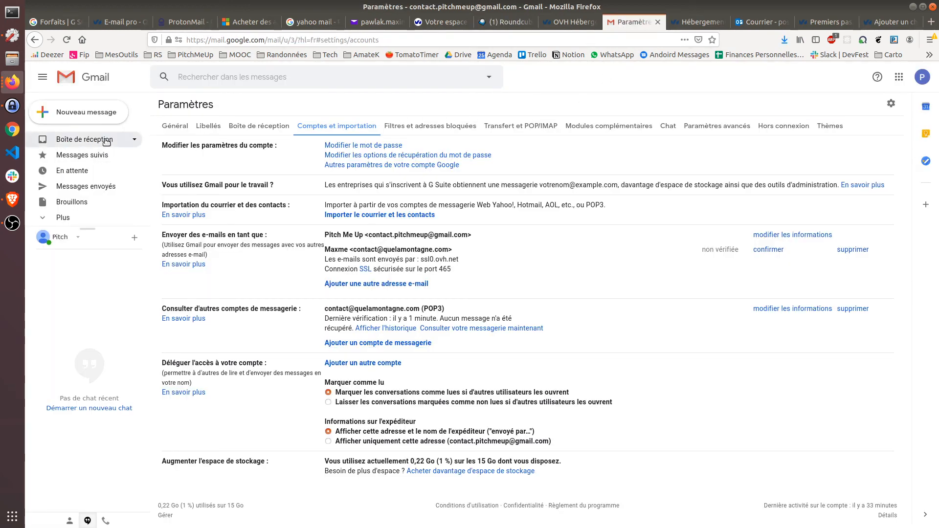
click(88, 139)
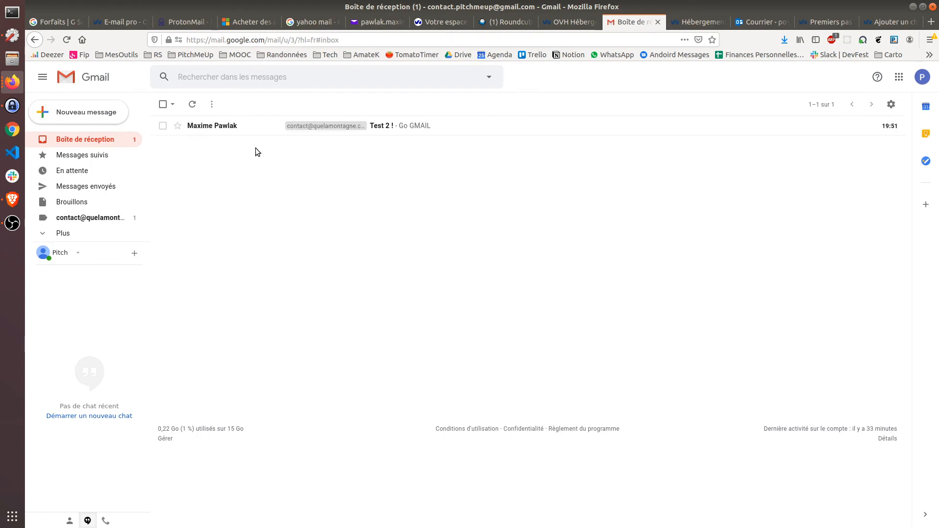
click(198, 111)
click(259, 128)
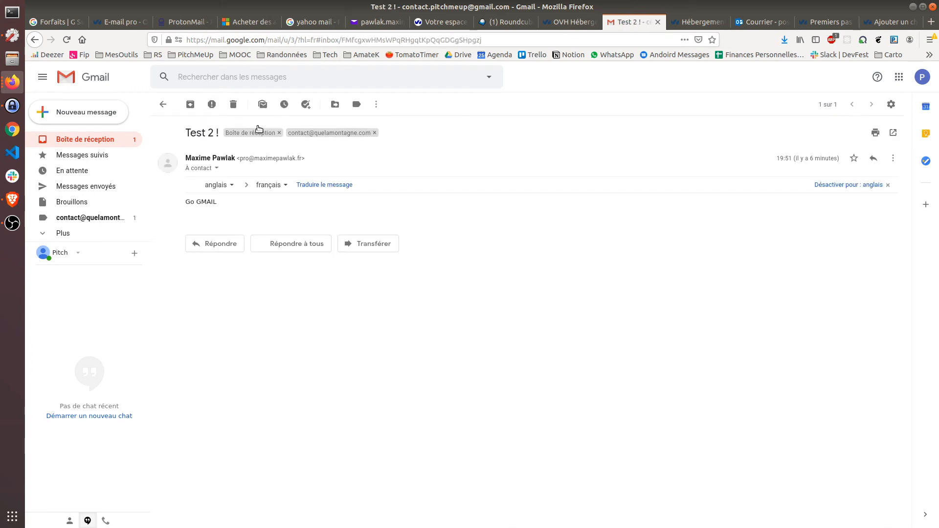
click(162, 104)
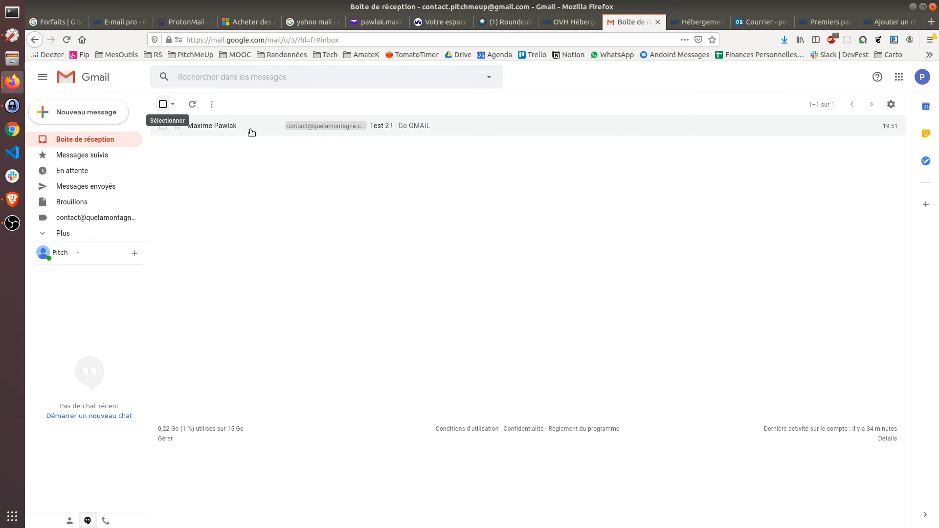
Step: Once it arrives, open the 'Gmail Confirmation' email and follow its confirmation link
click(495, 21)
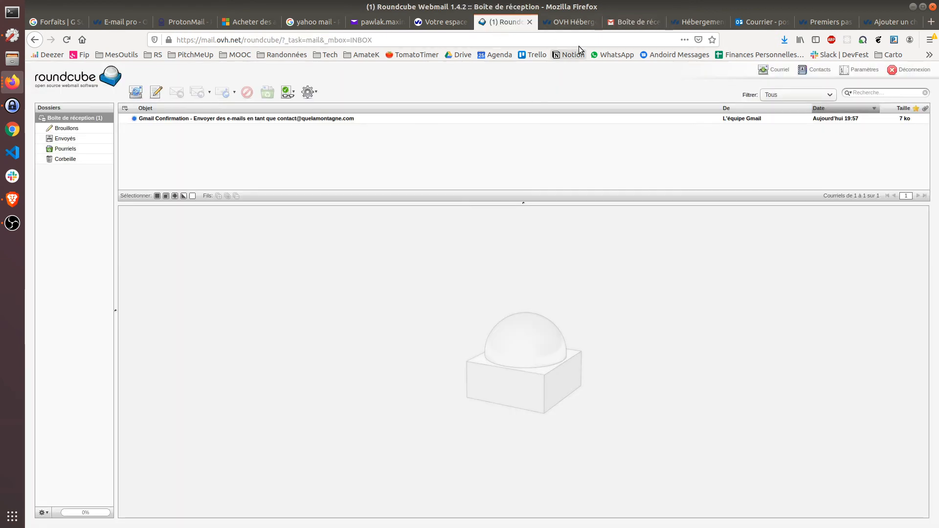
click(620, 24)
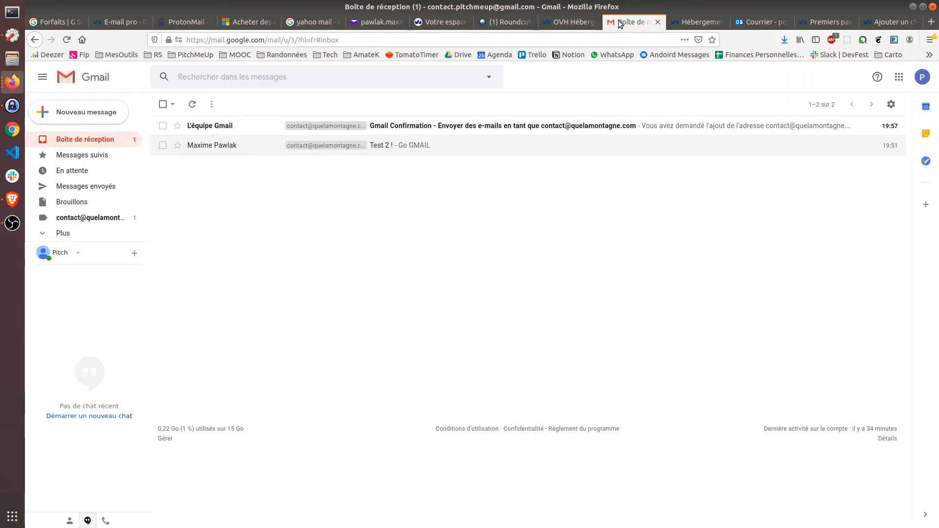
click(503, 22)
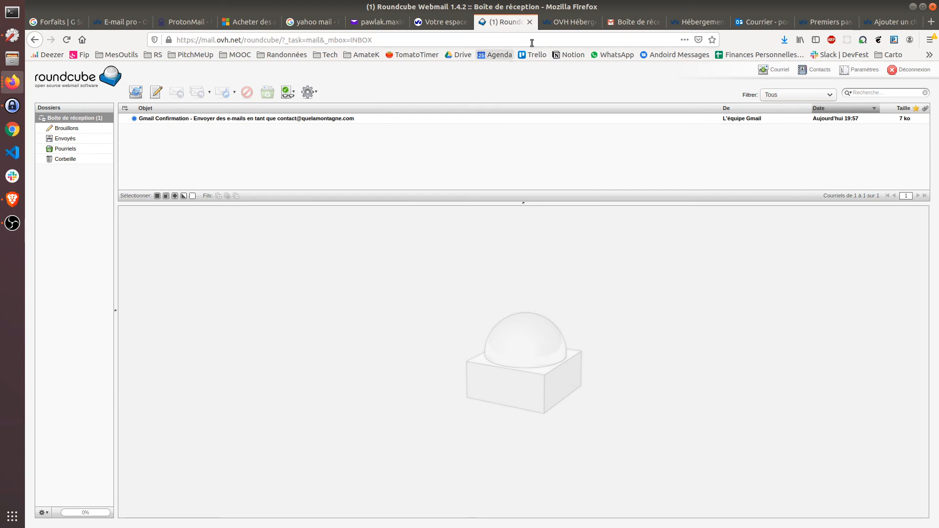
click(632, 22)
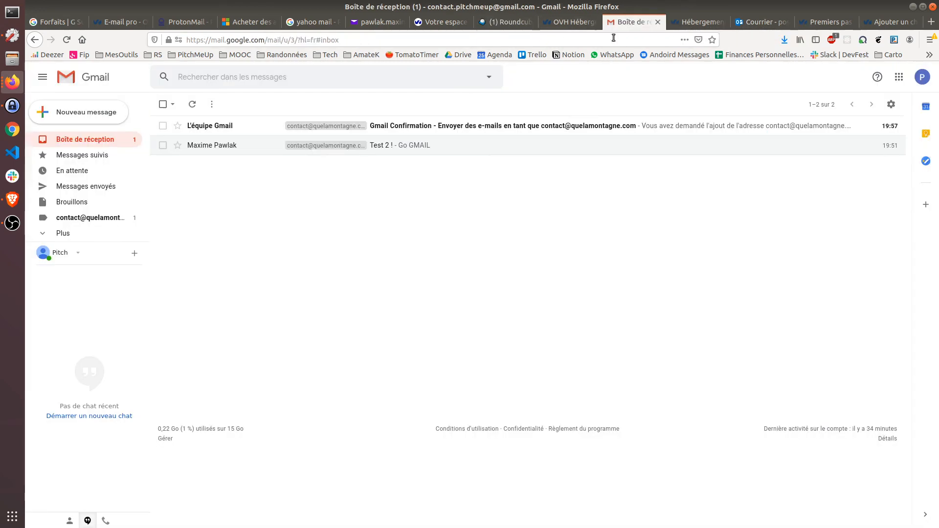
click(465, 122)
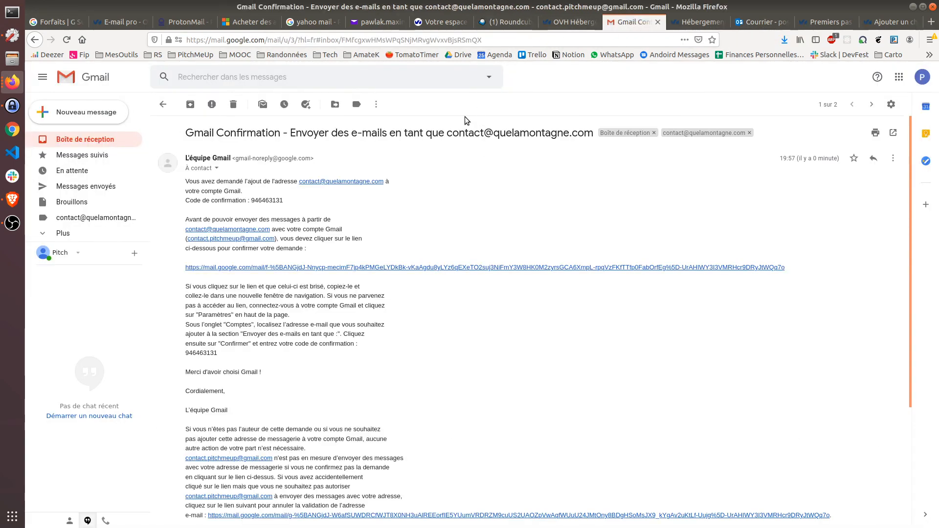
click(289, 267)
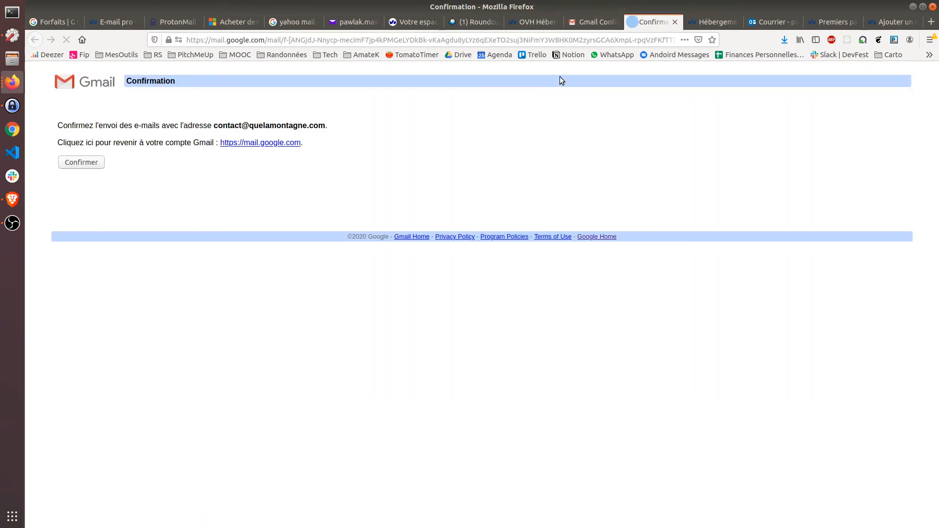
Step: Confirm sending as the contact address, close the success page, and recheck both inboxes
click(81, 162)
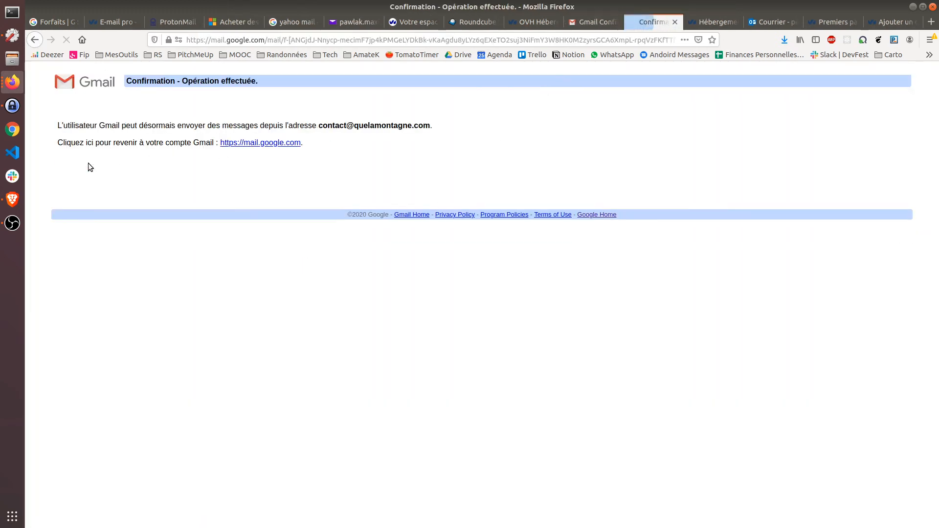
click(675, 22)
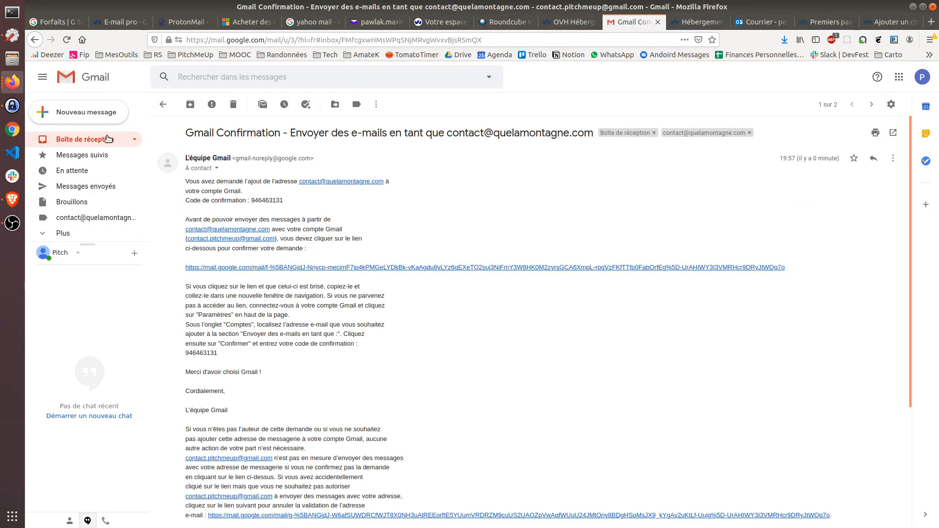
click(107, 138)
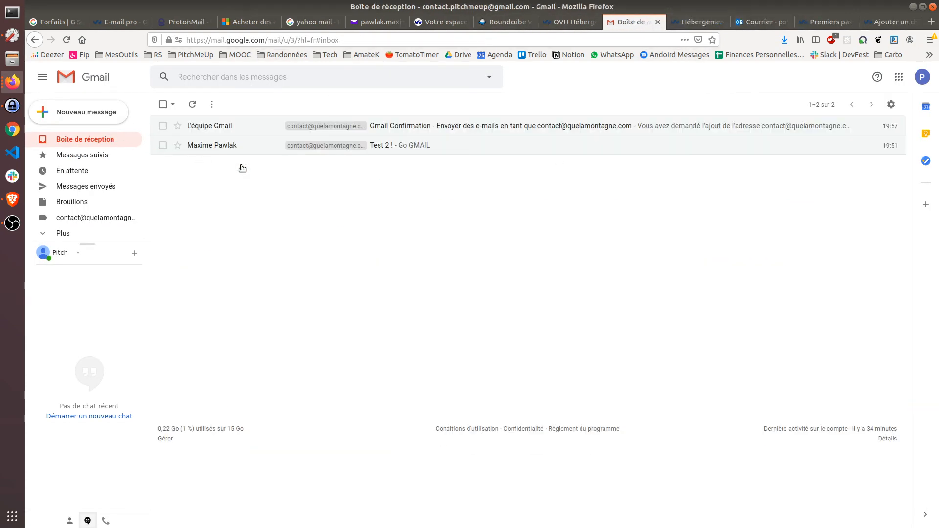
click(504, 24)
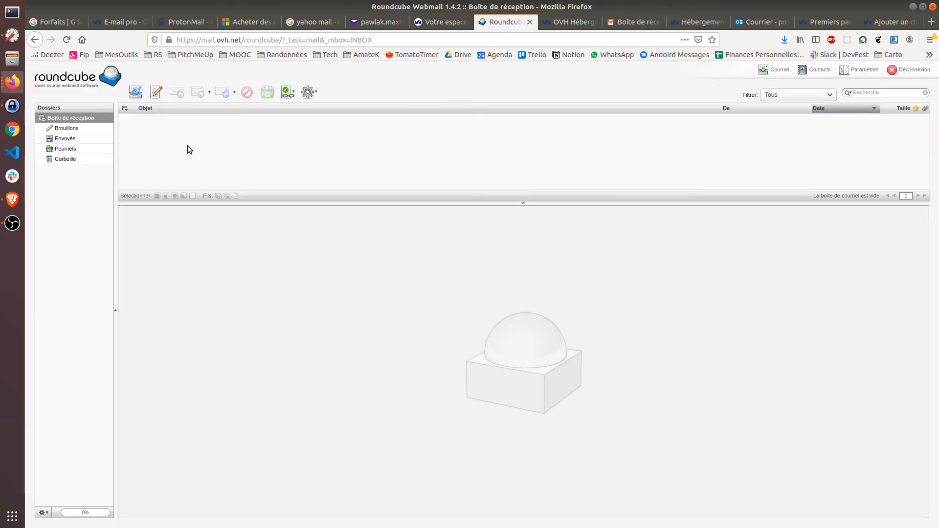
click(638, 21)
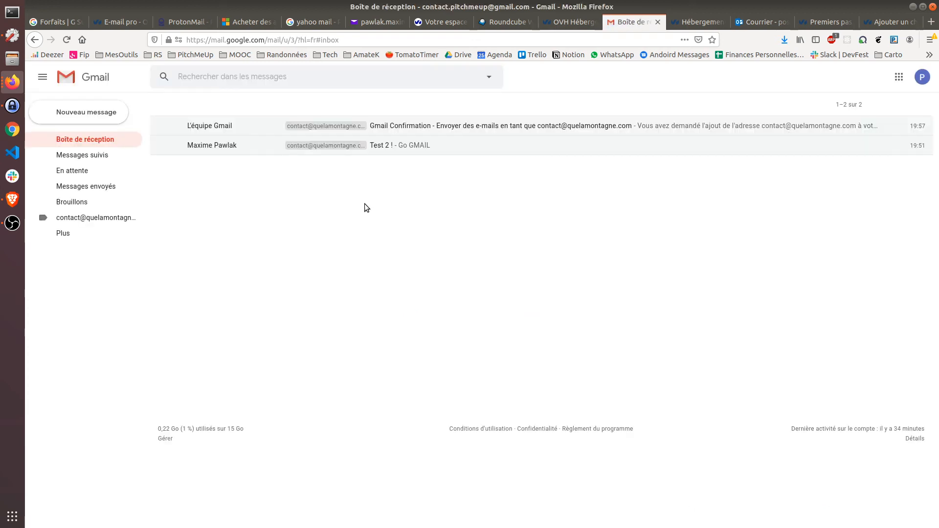
Step: Open the 'Test 2 !' message, start a reply, and dismiss the scheduled-sending tip
click(409, 146)
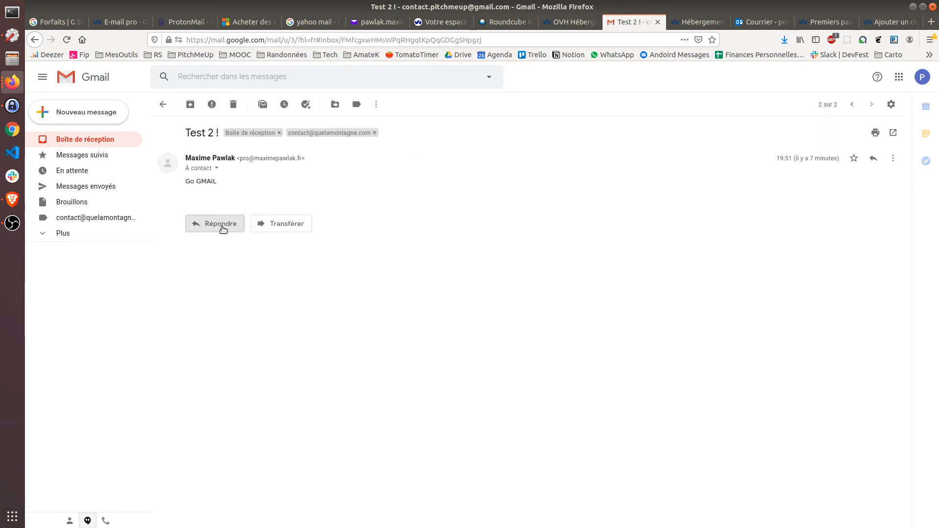
click(223, 228)
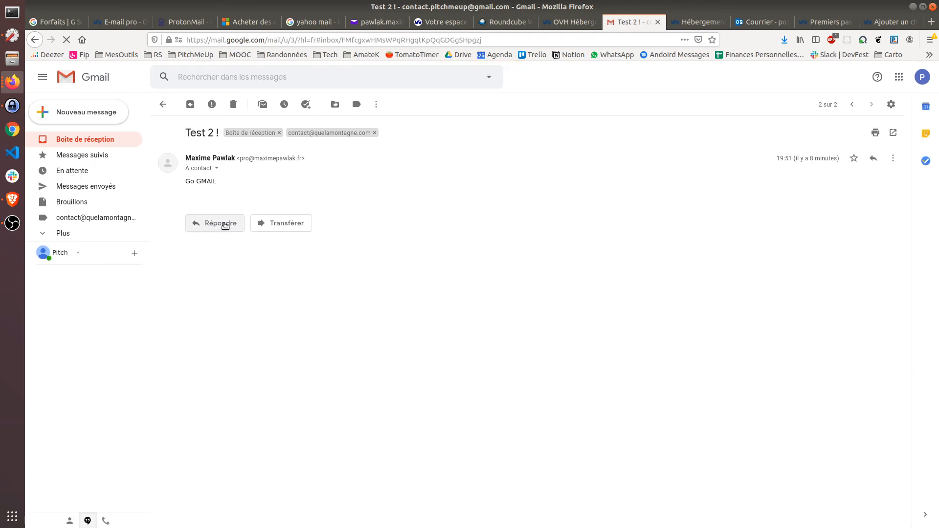
click(225, 225)
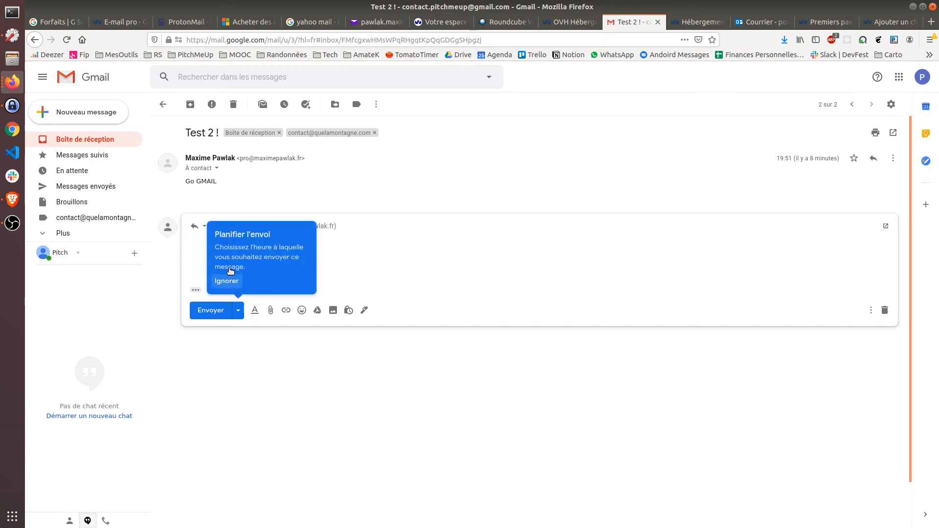
click(226, 281)
click(364, 226)
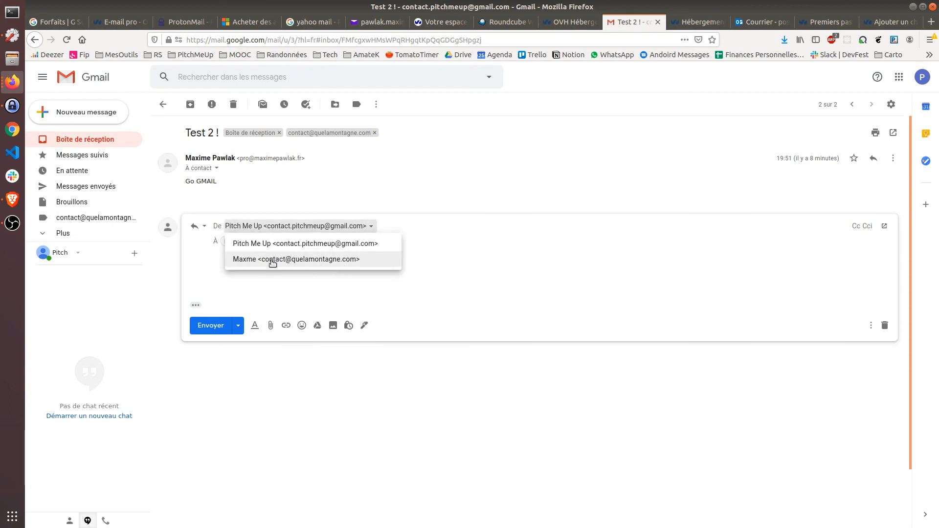
click(311, 260)
click(321, 274)
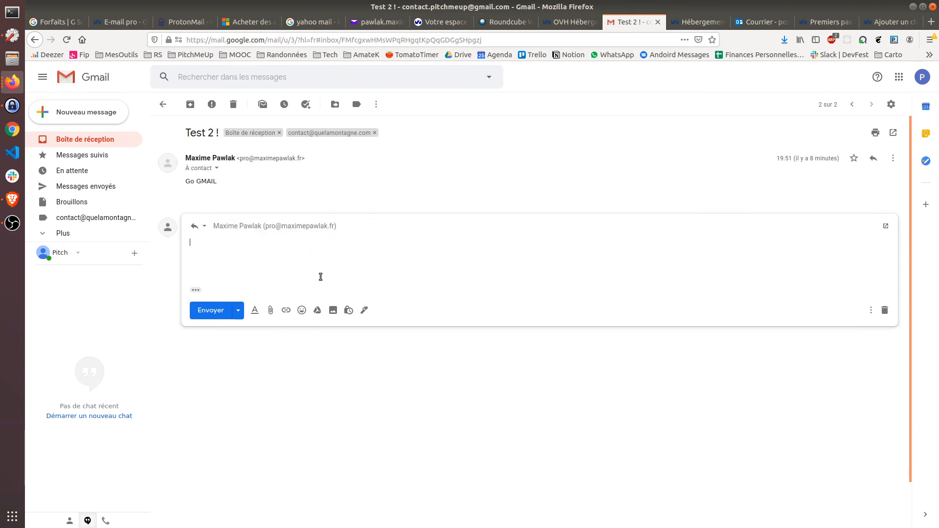
text(Merci)
click(217, 313)
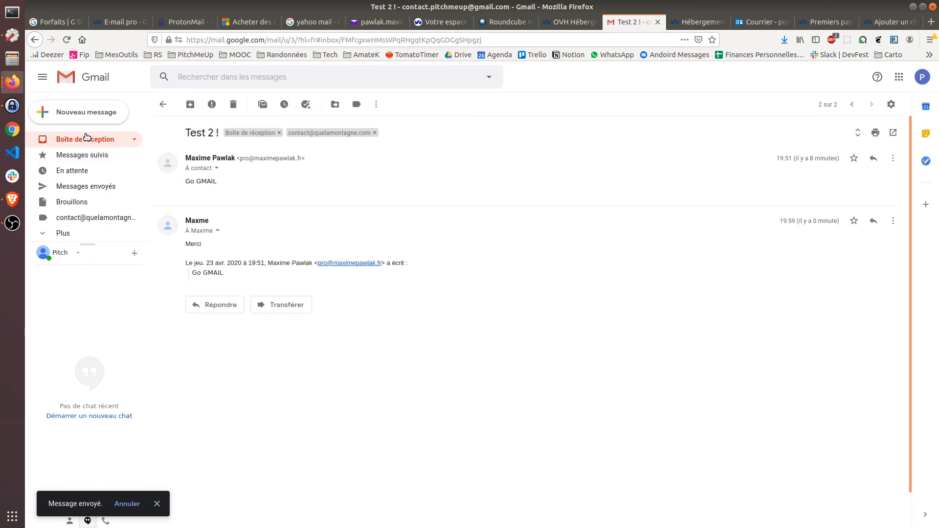
click(100, 139)
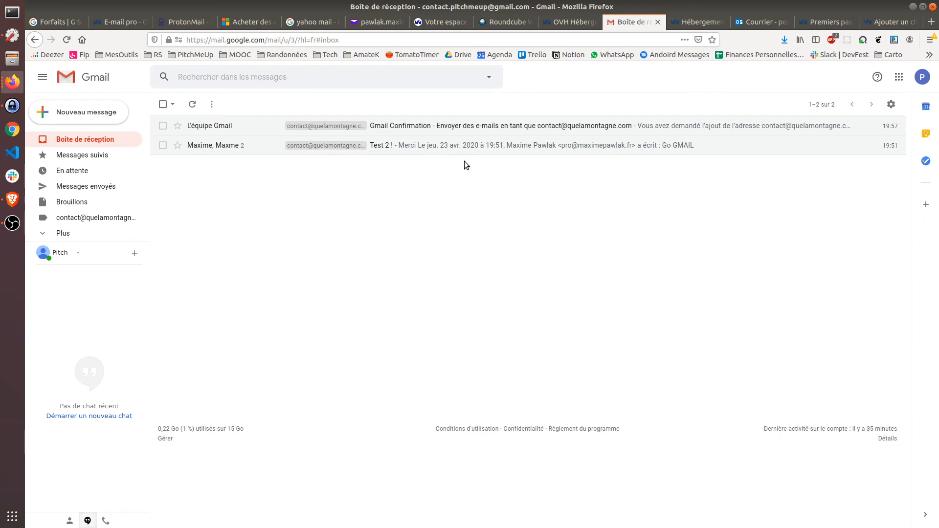
click(433, 22)
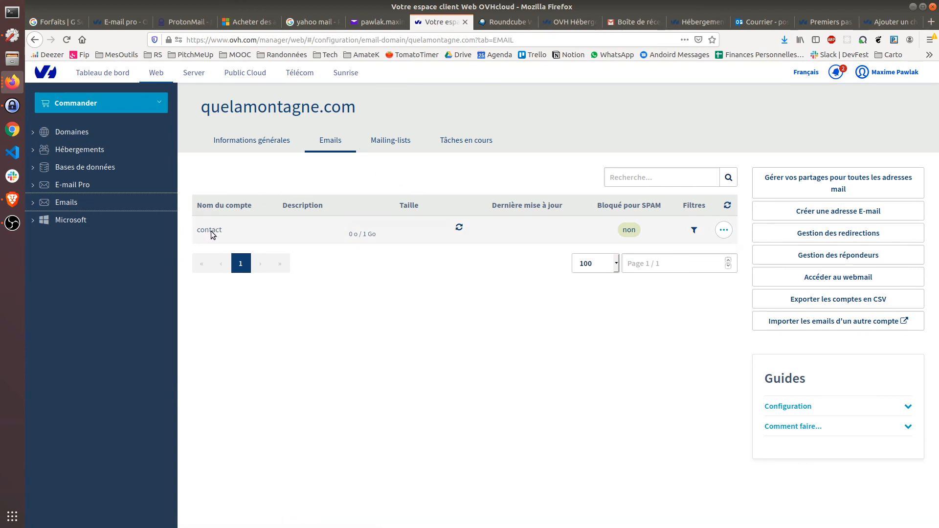
click(482, 24)
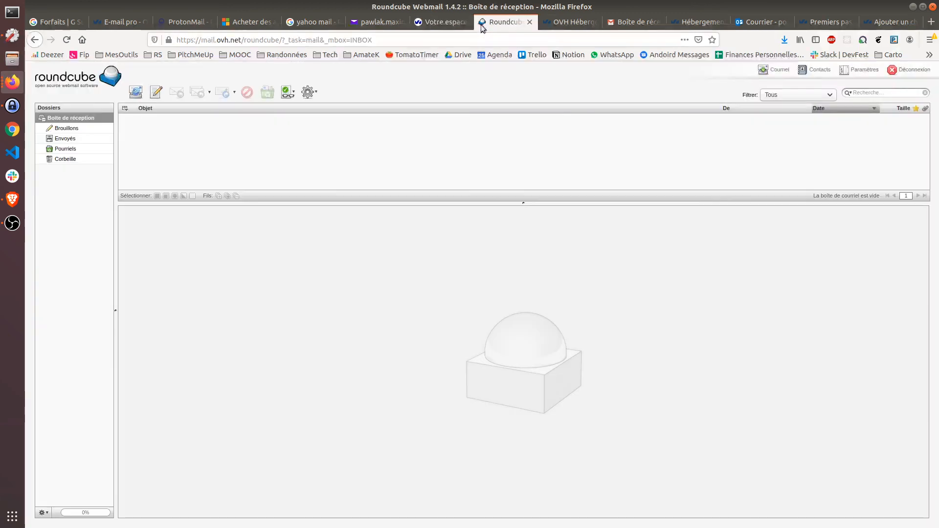
click(435, 22)
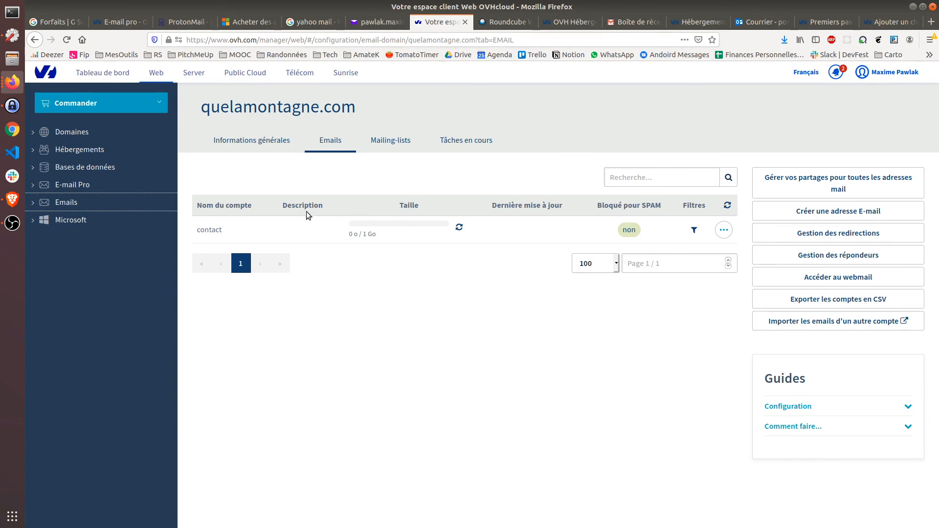
click(481, 21)
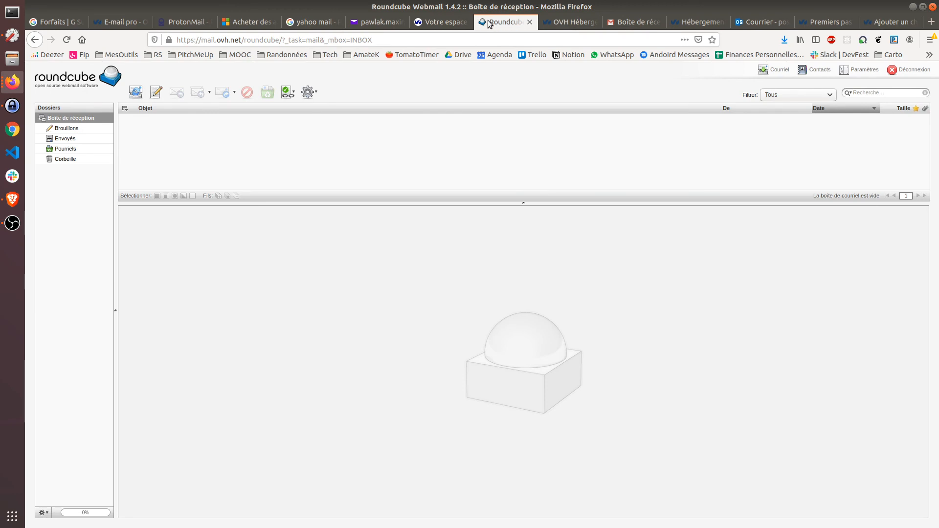
click(630, 22)
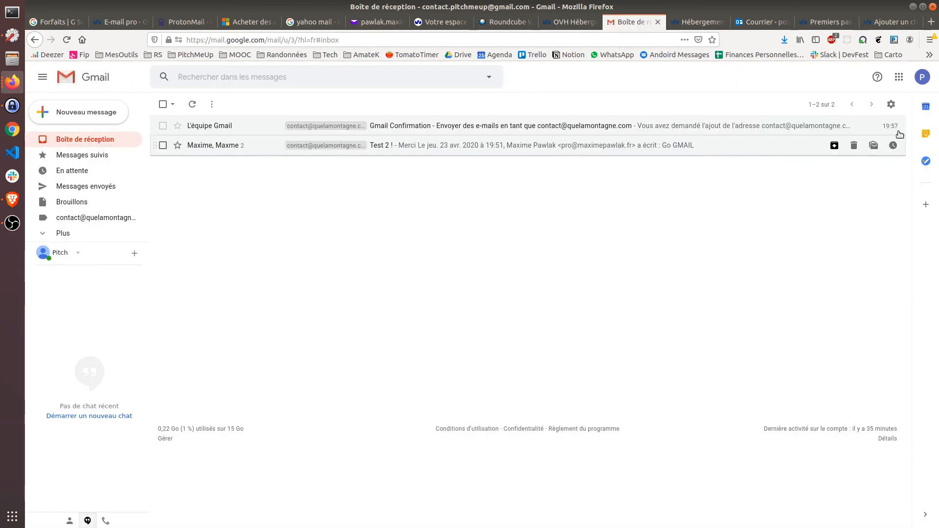
click(891, 104)
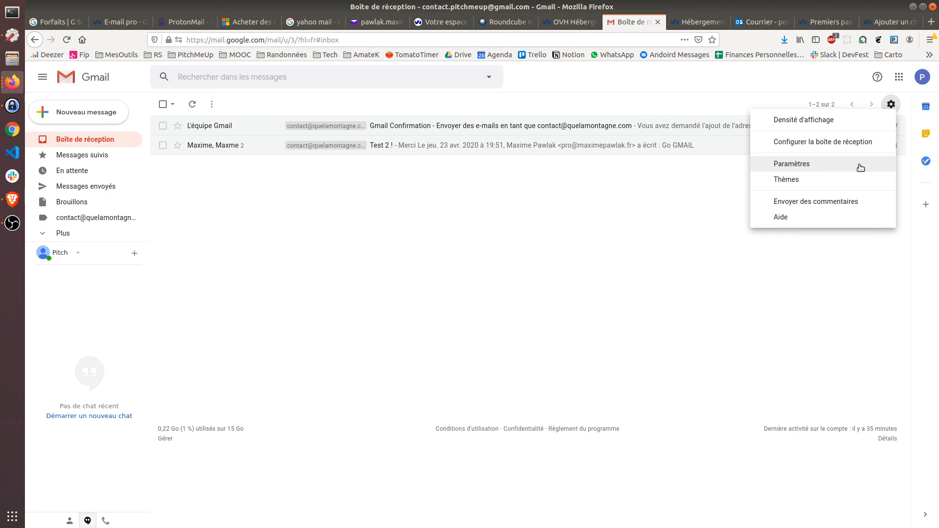
click(687, 191)
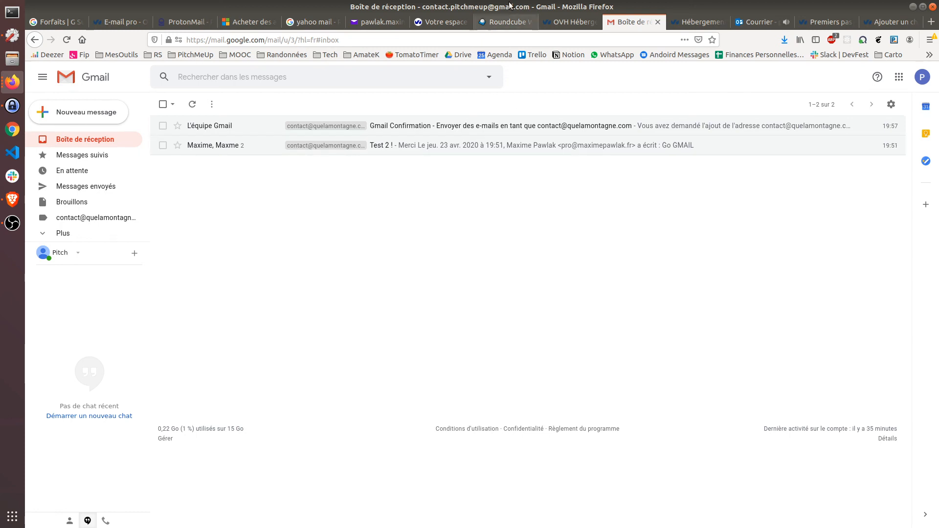
Step: Return to the 'Votre espace client' OVHcloud tab showing the contact mailbox at 0 o of 1 Go
click(507, 22)
click(440, 21)
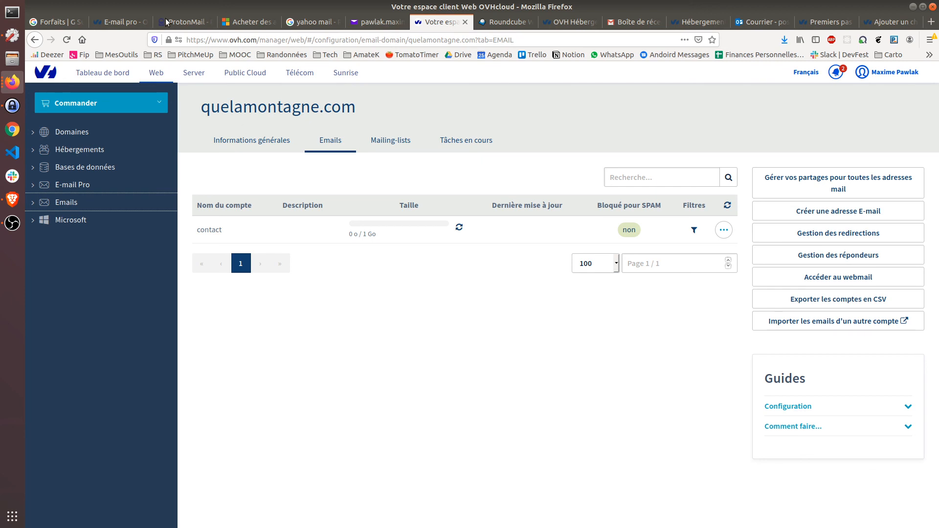
Step: Switch to the ProtonMail pricing tab and clear the selection on the '0 Custom Domain' row
click(181, 21)
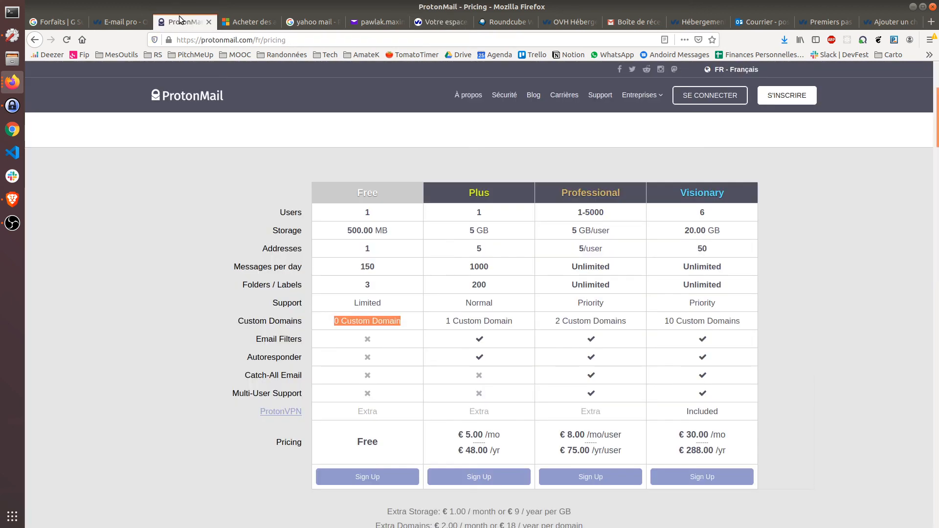
click(230, 151)
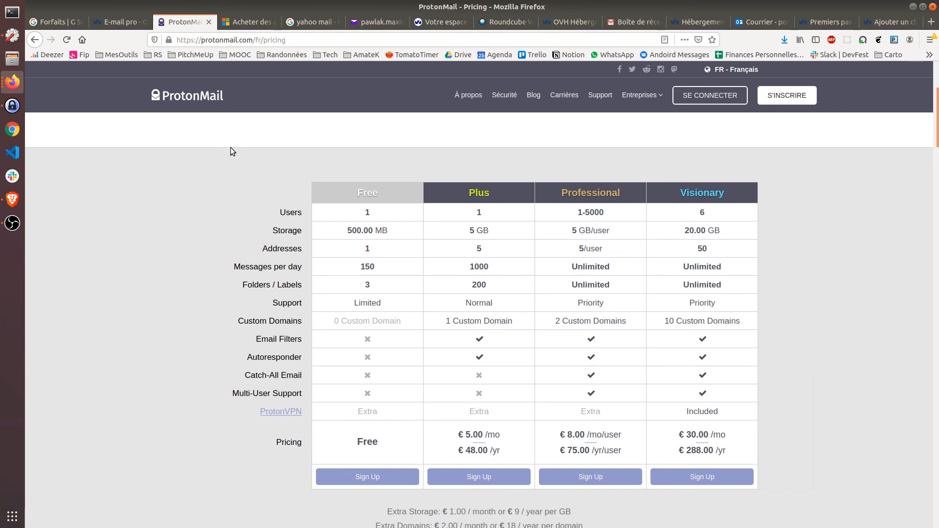